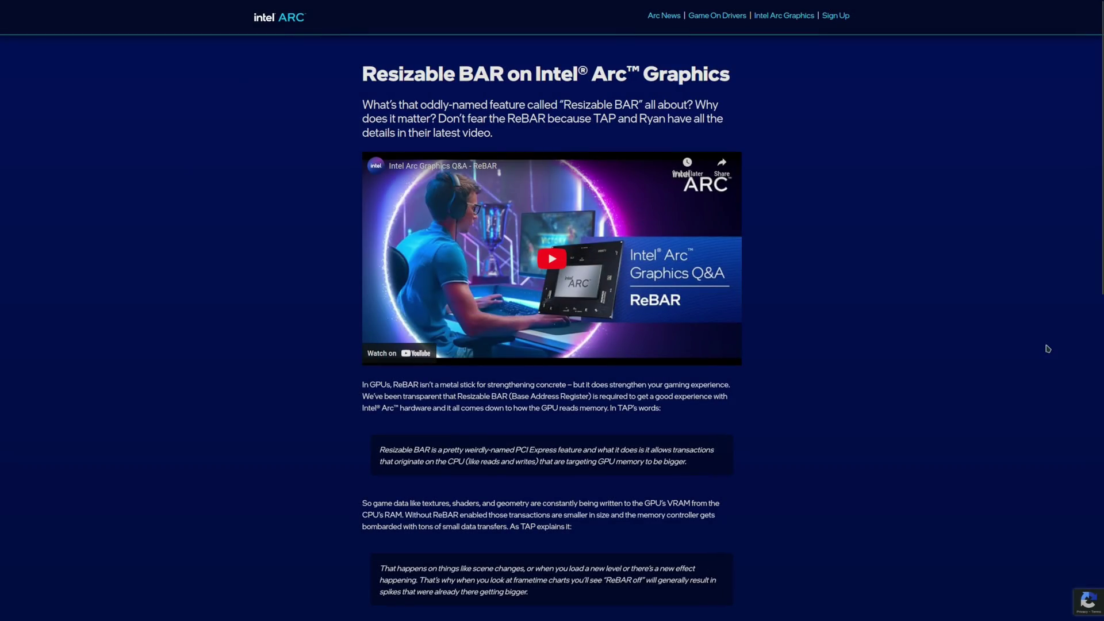
# Scroll to the Intel Deep Link Hyper Encode section with its PowerDirector and DaVinci Resolve benchmarks.
pyautogui.scroll(-6, 1037, 346)
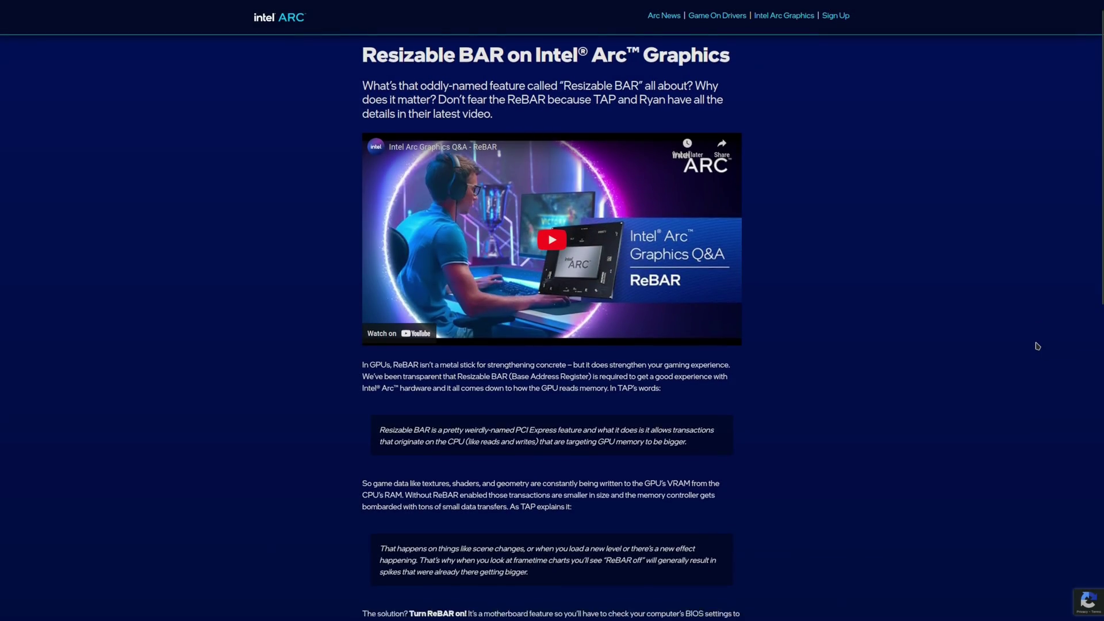
pyautogui.scroll(-5, 1037, 345)
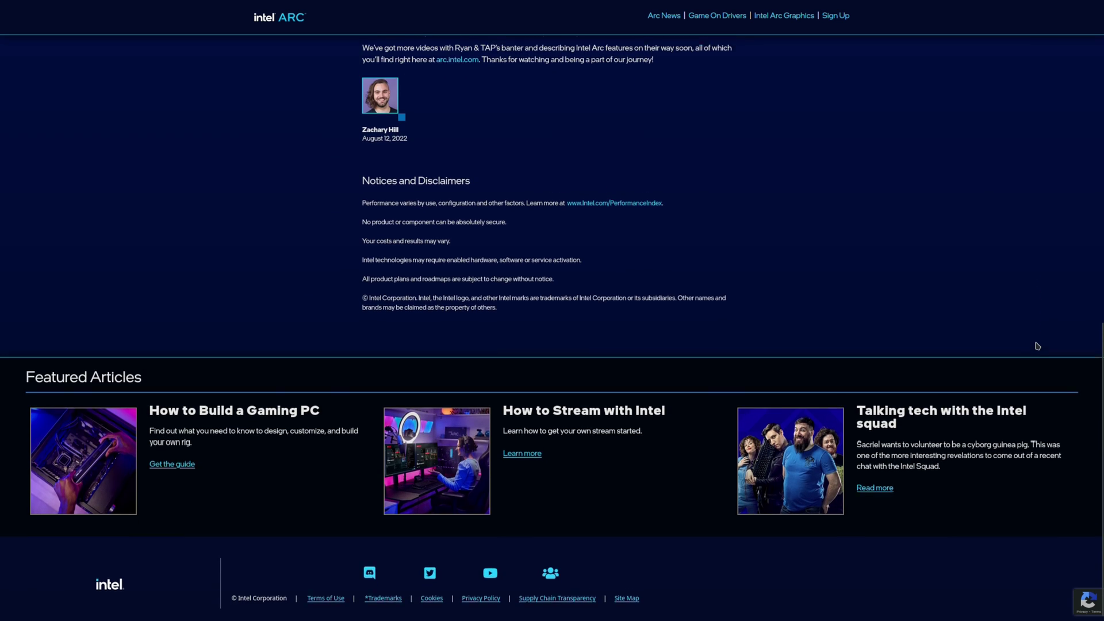
pyautogui.scroll(3, 1037, 346)
pyautogui.scroll(8, 1037, 345)
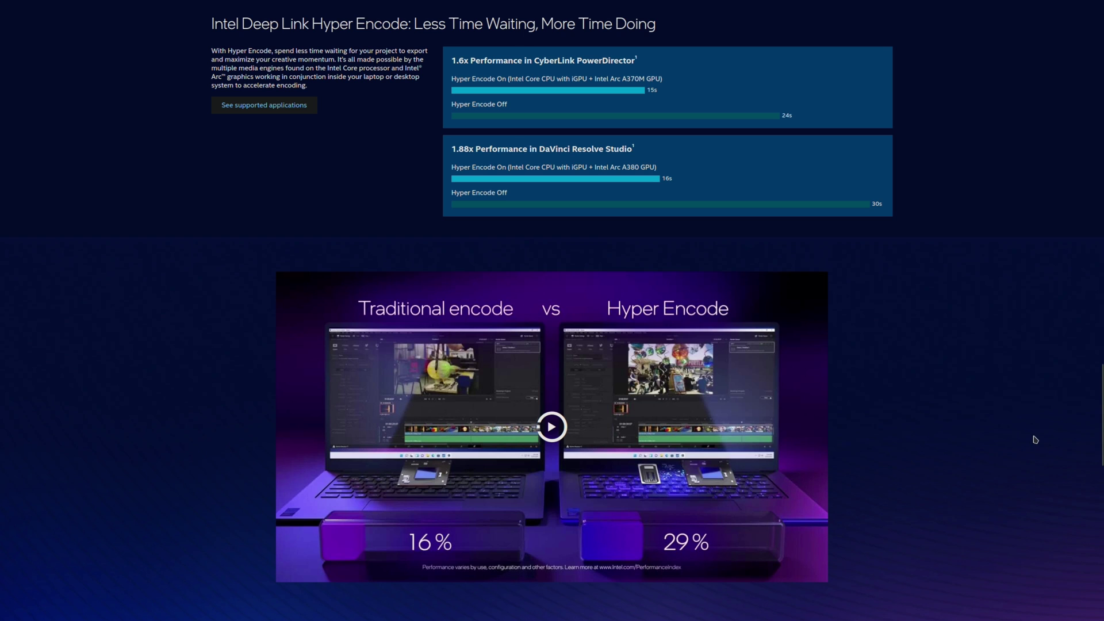
# Play the Traditional encode vs Hyper Encode comparison video and mute its sound.
pyautogui.click(552, 429)
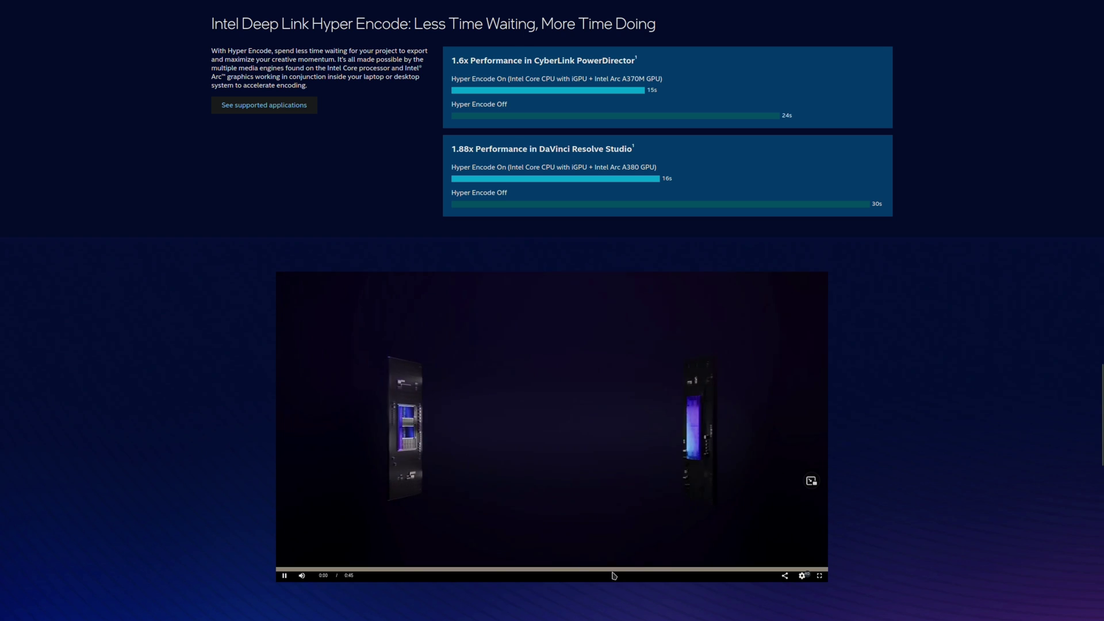
pyautogui.click(302, 576)
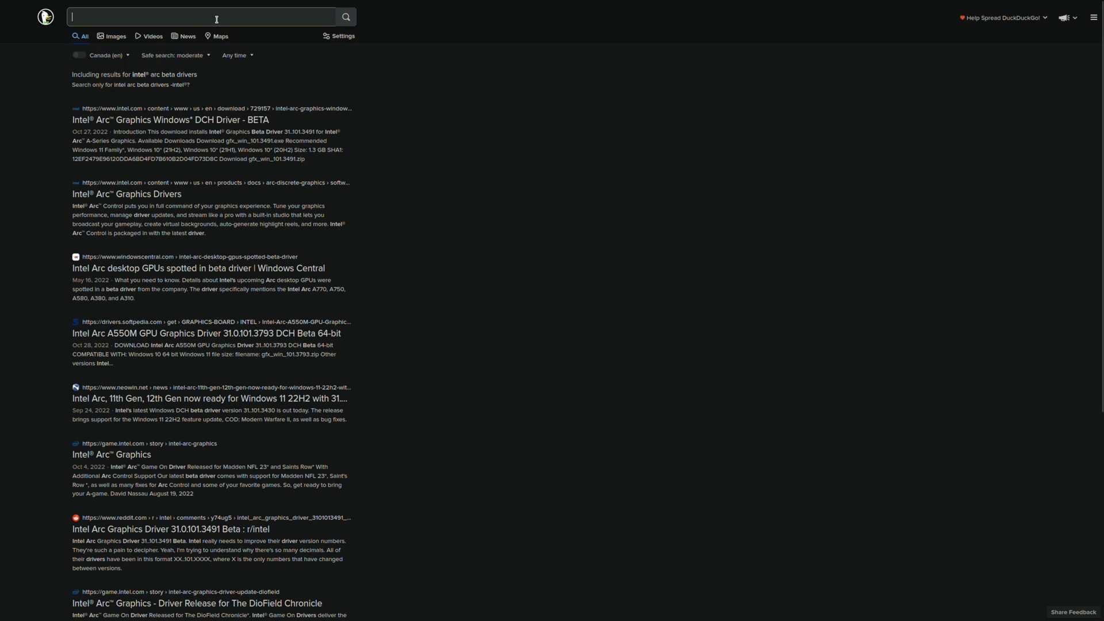
# Search DuckDuckGo for 'Intel arc beta driver' and open Intel's Arc DCH Driver BETA result.
pyautogui.write('I')
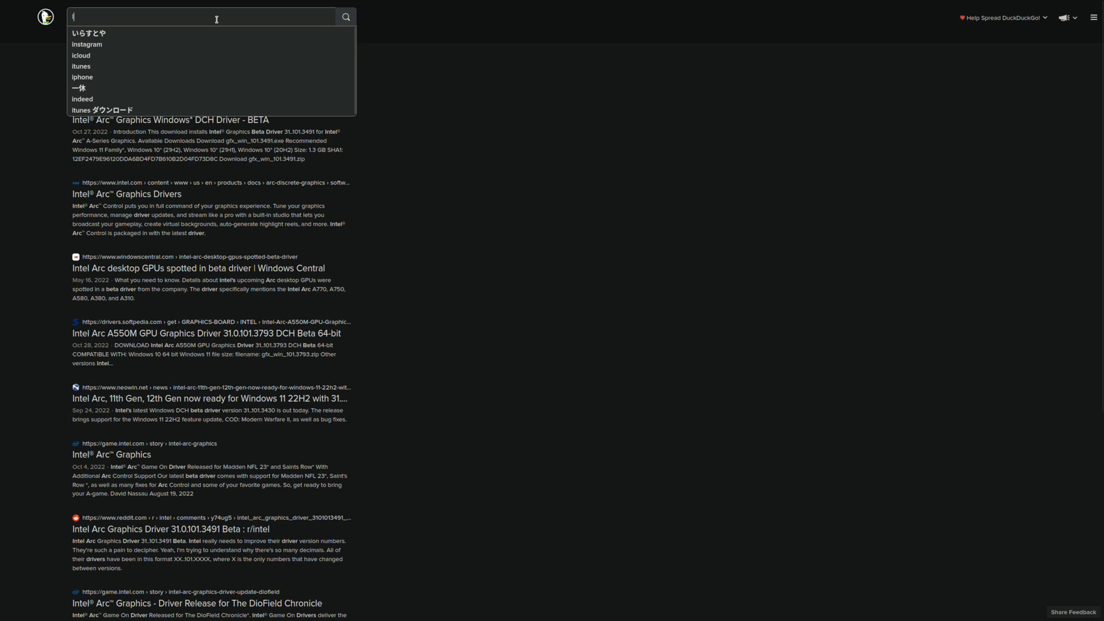
pyautogui.write('ntel arc ')
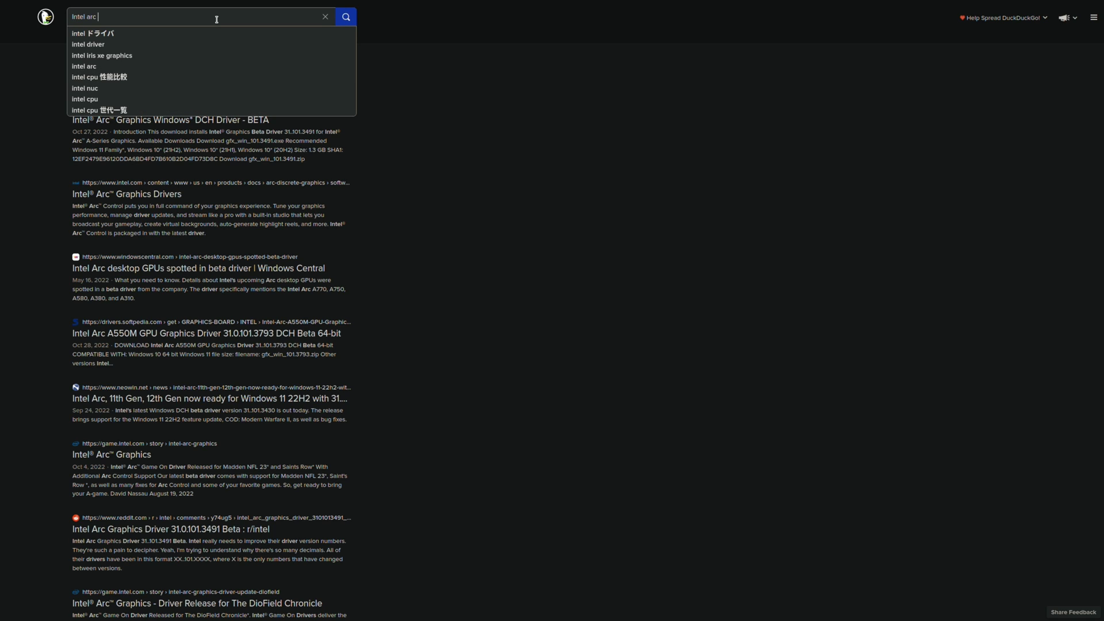
pyautogui.write('beta drivers')
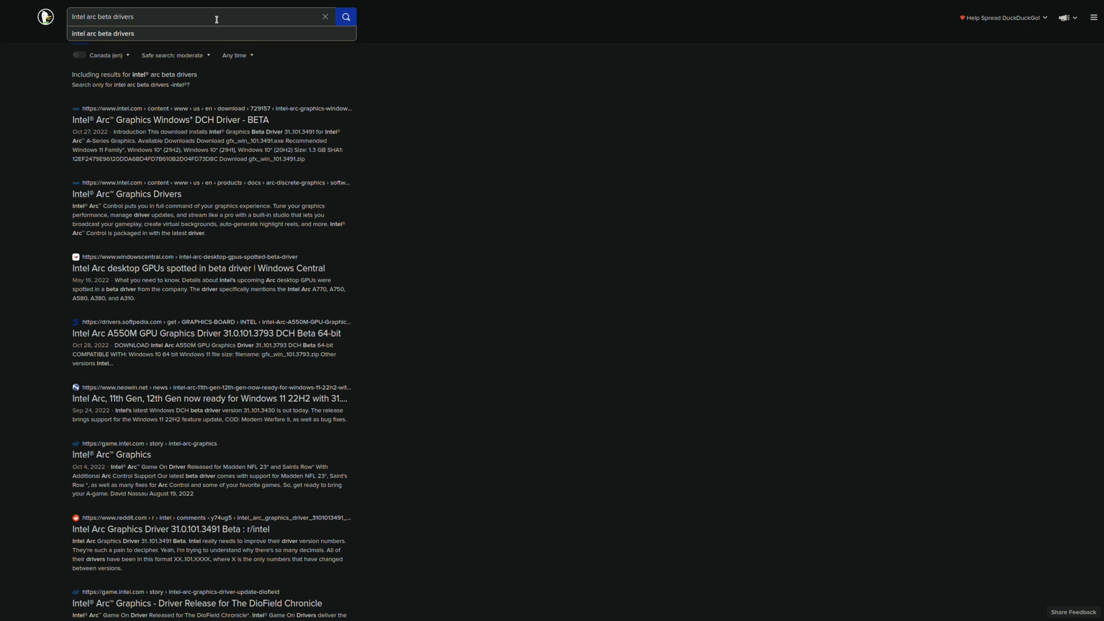
pyautogui.press('Return')
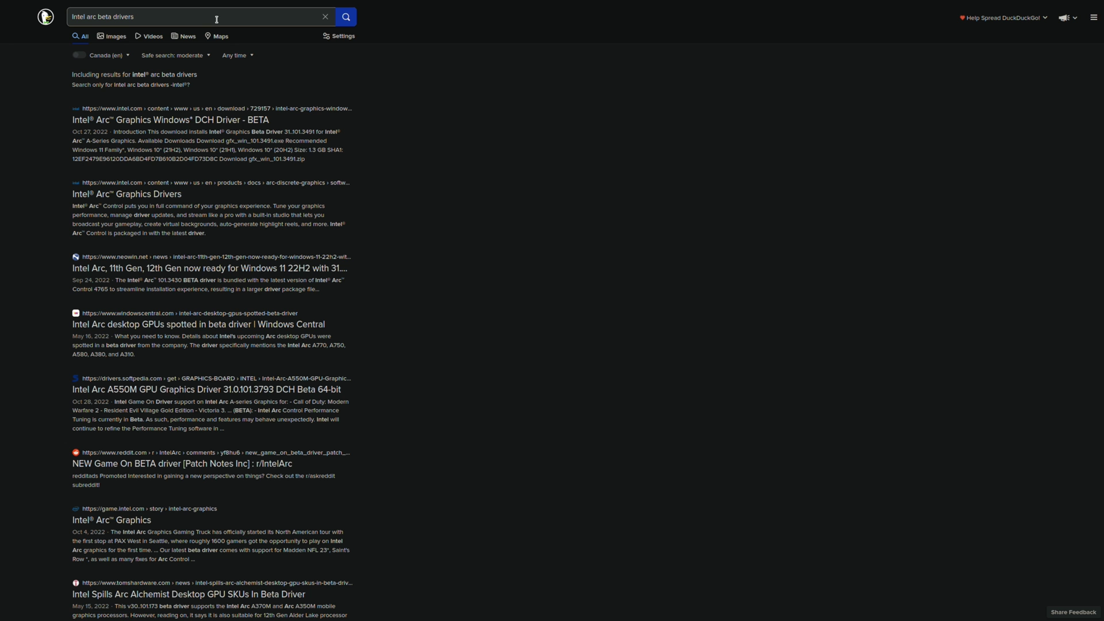
pyautogui.click(238, 122)
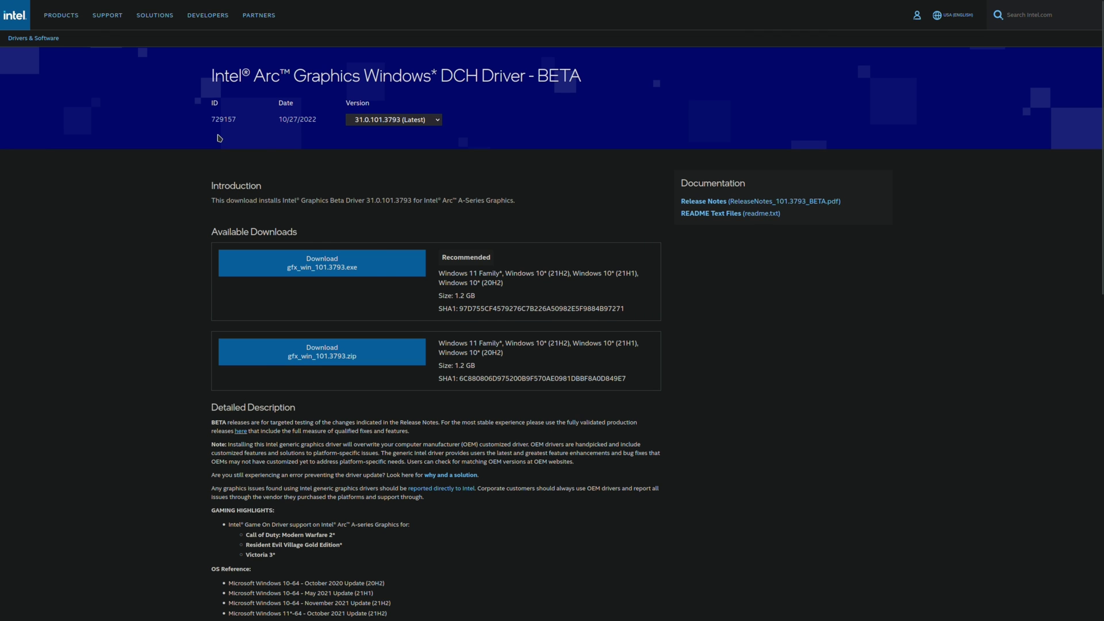
# Keep driver version 31.0.101.3793 (Latest) and launch Installer.exe from the gfx_win_101.3793 folder.
pyautogui.click(436, 121)
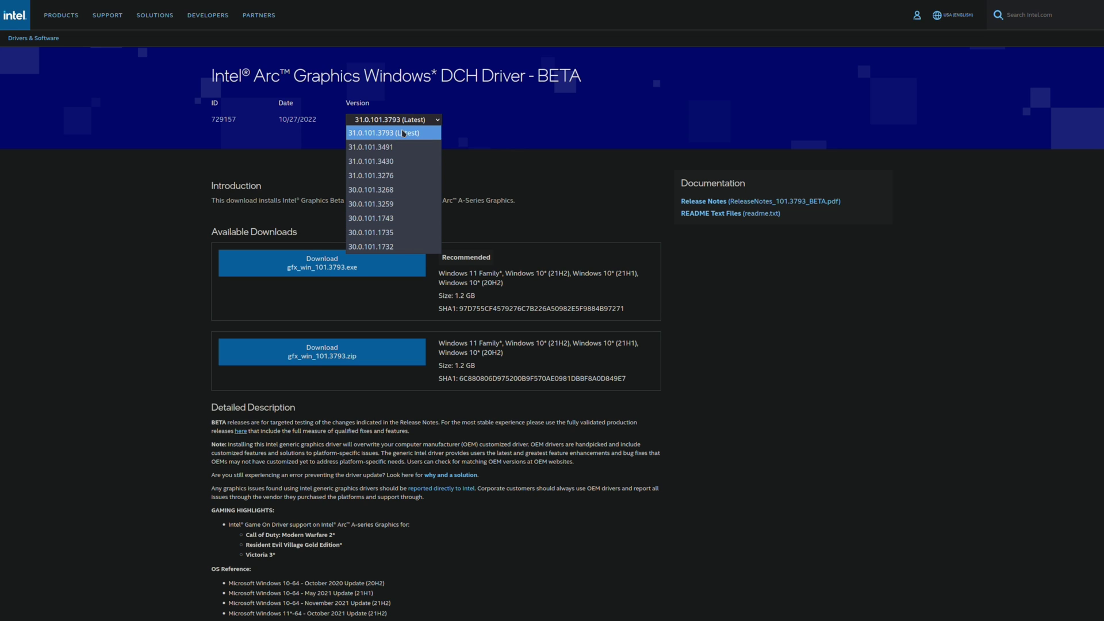
pyautogui.click(516, 165)
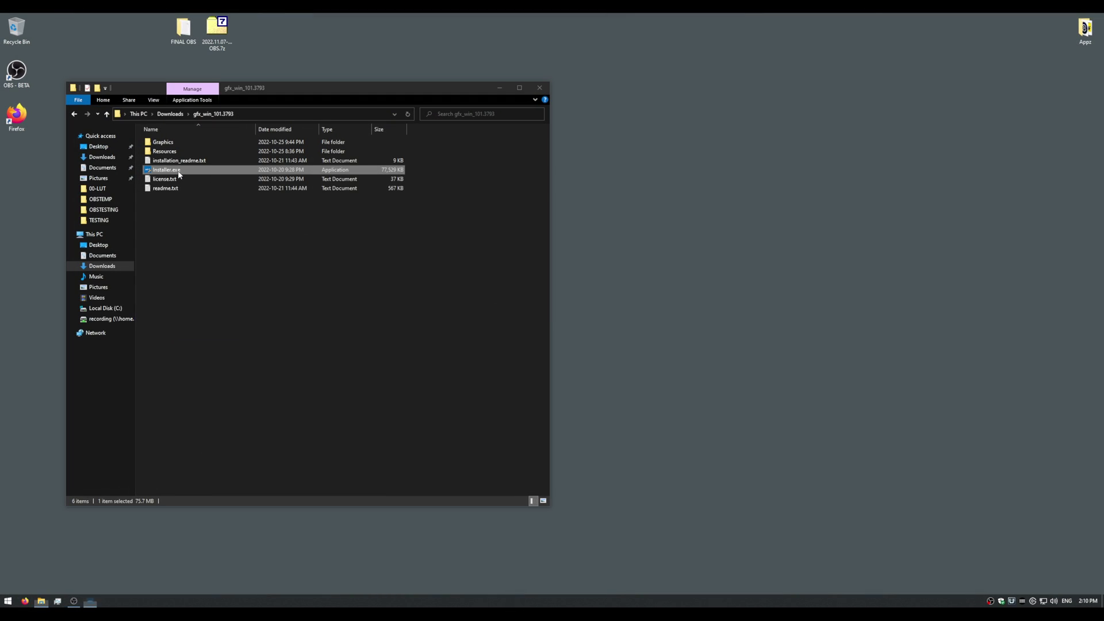
pyautogui.doubleClick(166, 170)
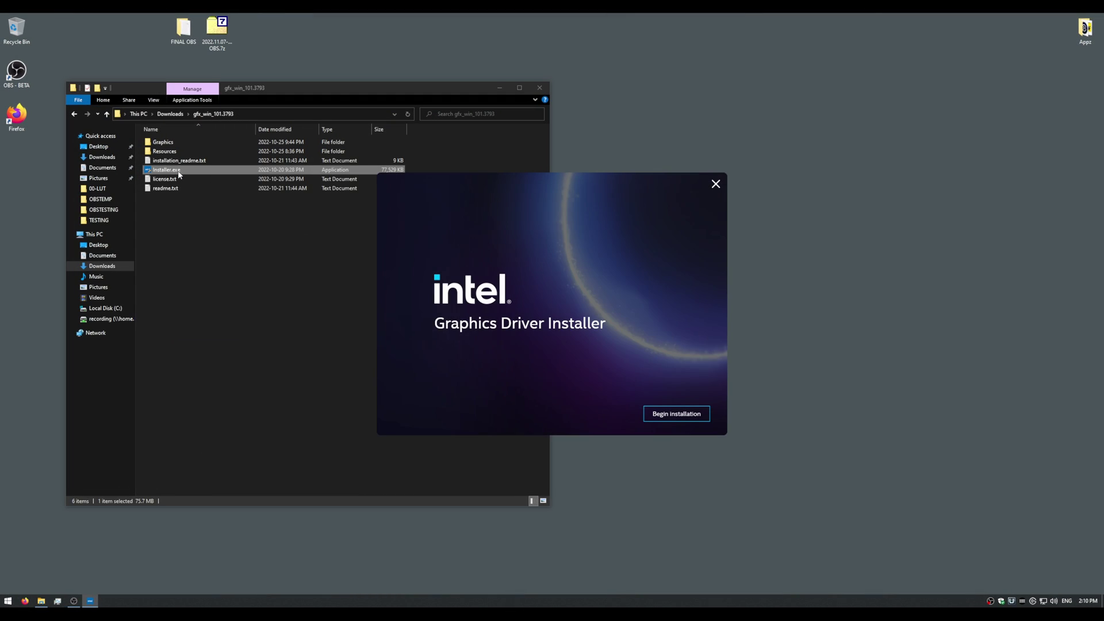
# Begin the driver installation, accept the license agreement, and choose Customize for component options.
pyautogui.click(669, 416)
pyautogui.moveTo(701, 263); pyautogui.dragTo(698, 386)
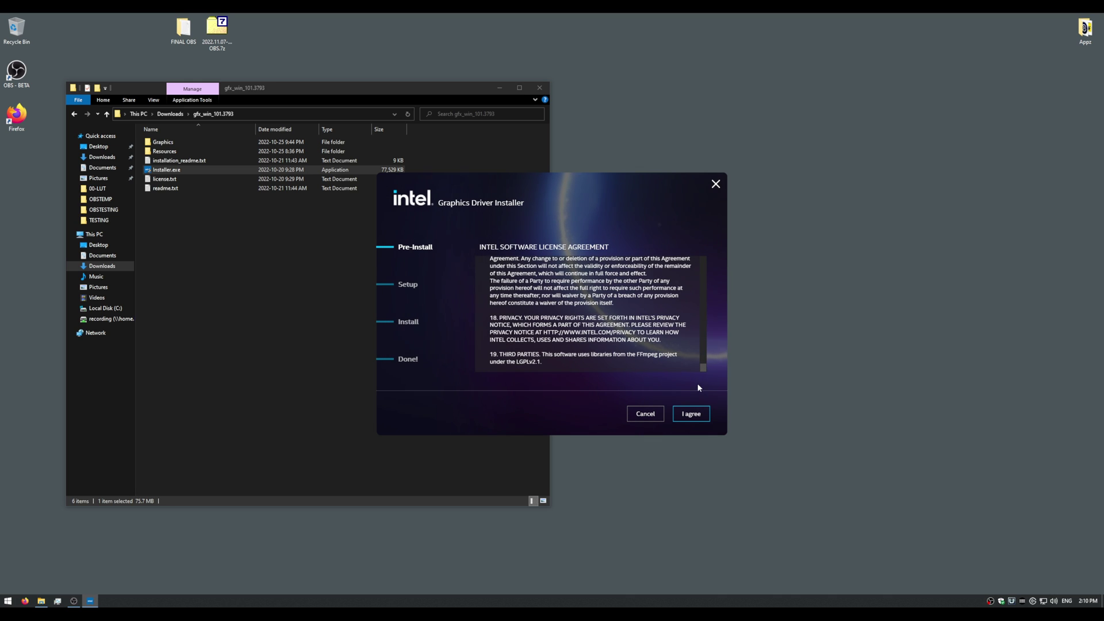
pyautogui.click(690, 419)
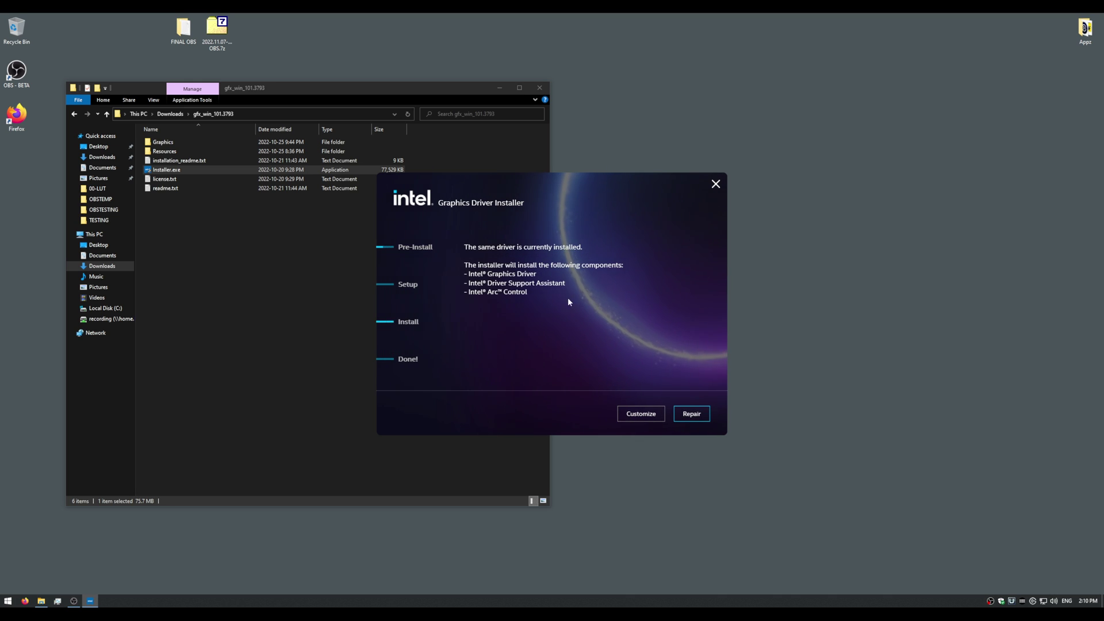
pyautogui.click(642, 415)
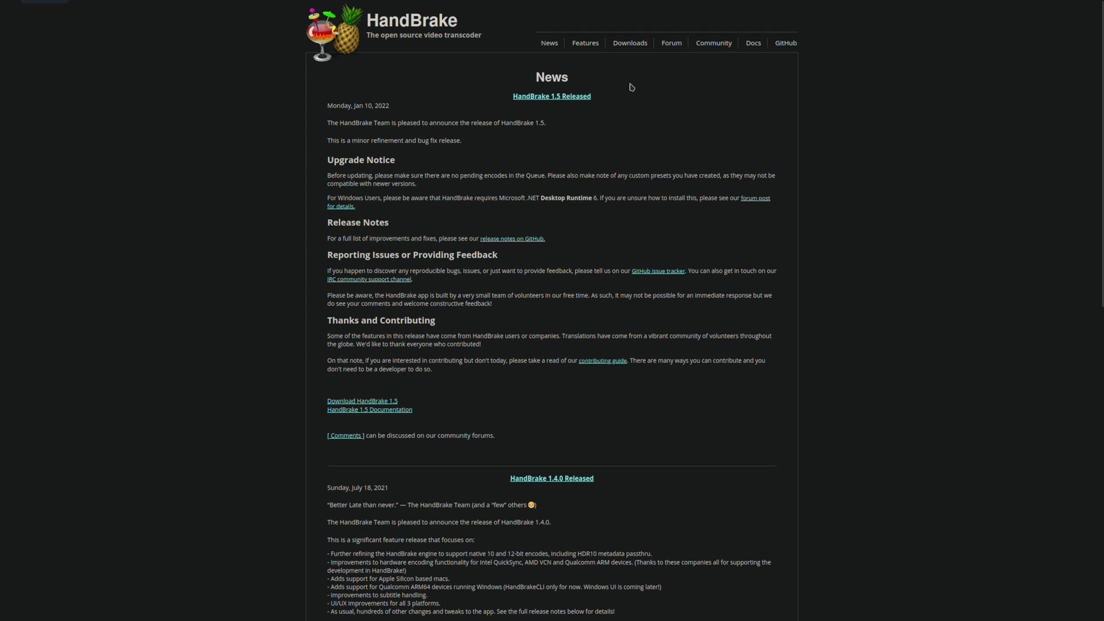
# From HandBrake's Downloads page, open the Development Builds hosted externally on GitHub.
pyautogui.click(630, 43)
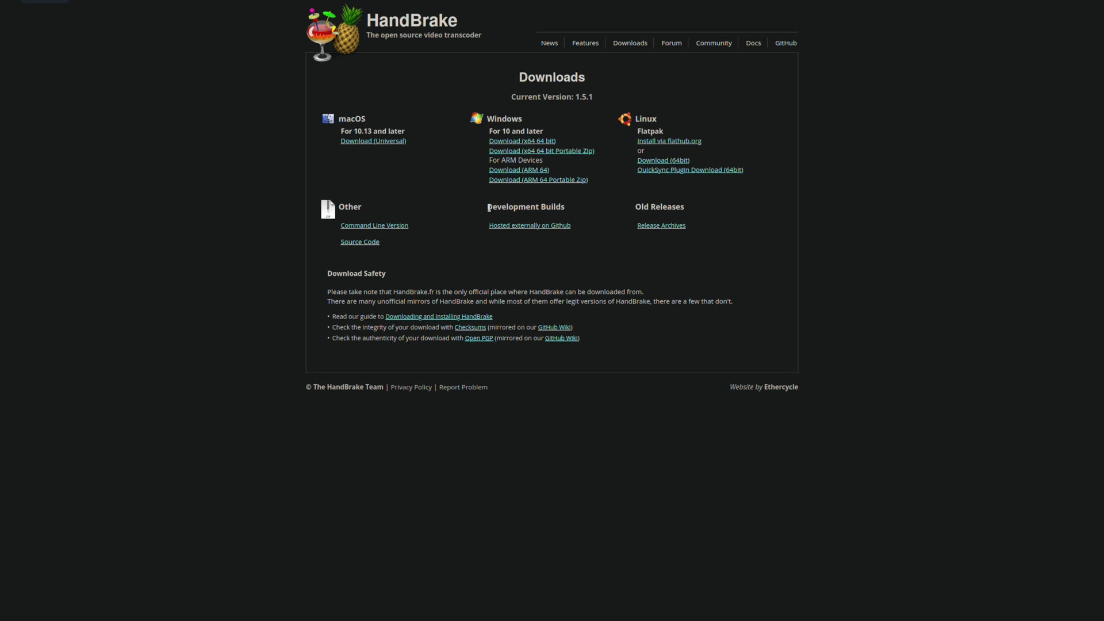
pyautogui.moveTo(487, 205); pyautogui.dragTo(581, 208)
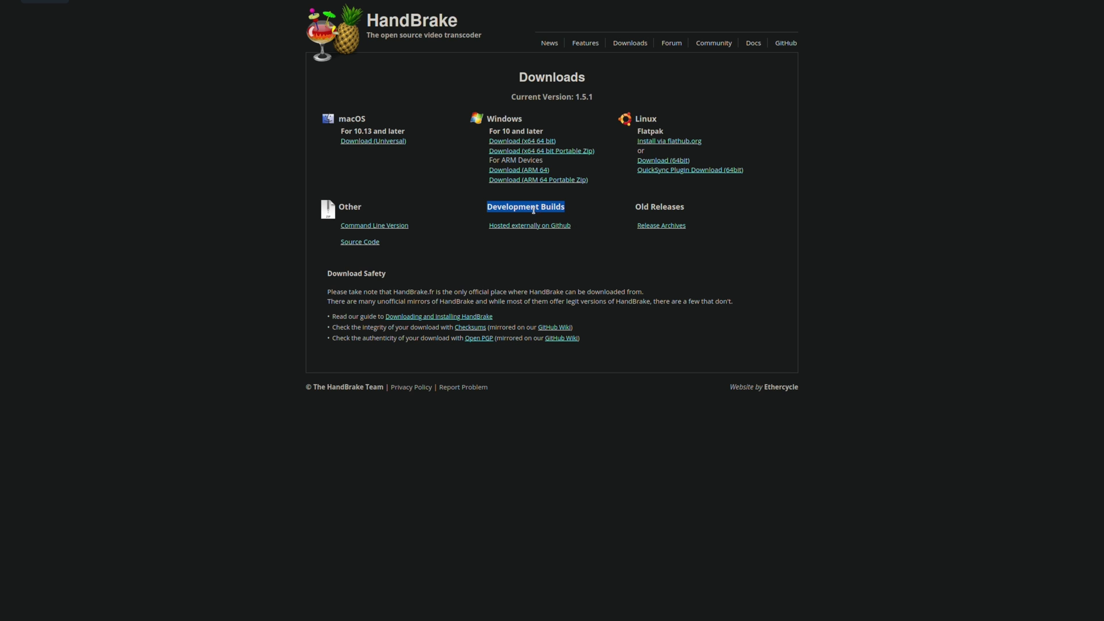
pyautogui.click(532, 227)
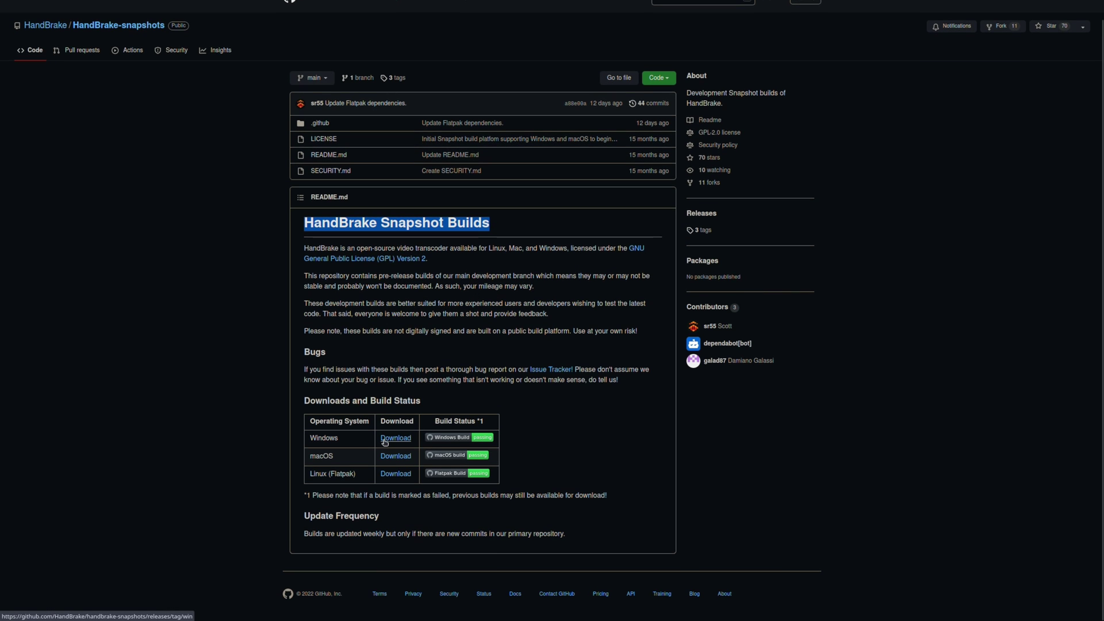
# Open the Snapshots for Windows release, view its HandBrake assets, then switch to the DaVinci Resolve 18 tab.
pyautogui.click(385, 440)
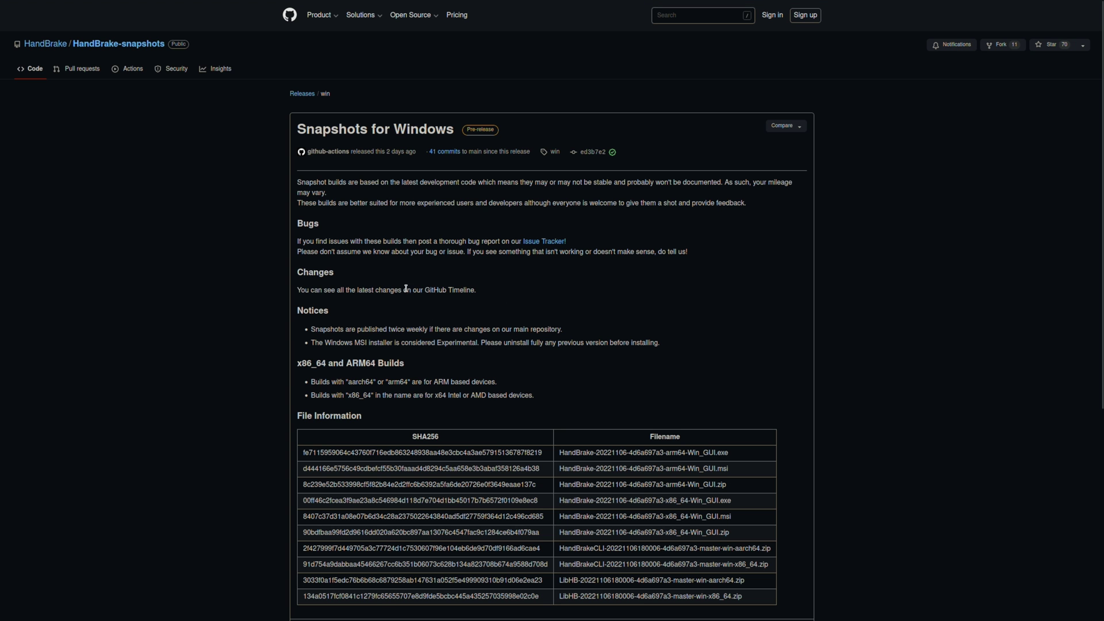
pyautogui.scroll(-4, 406, 288)
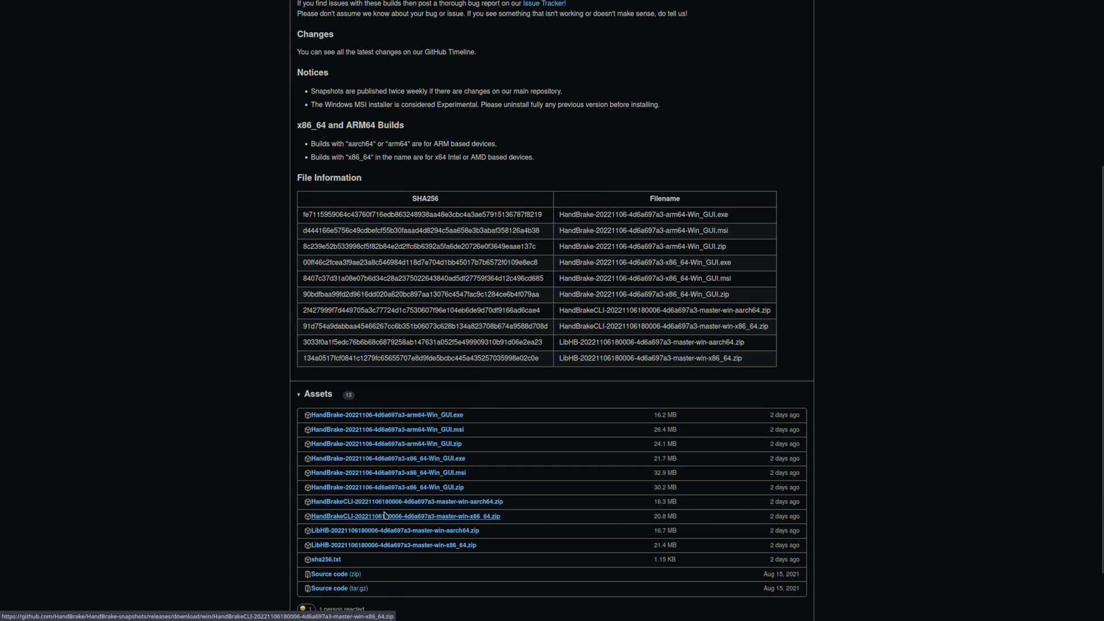
pyautogui.scroll(-1, 179, 454)
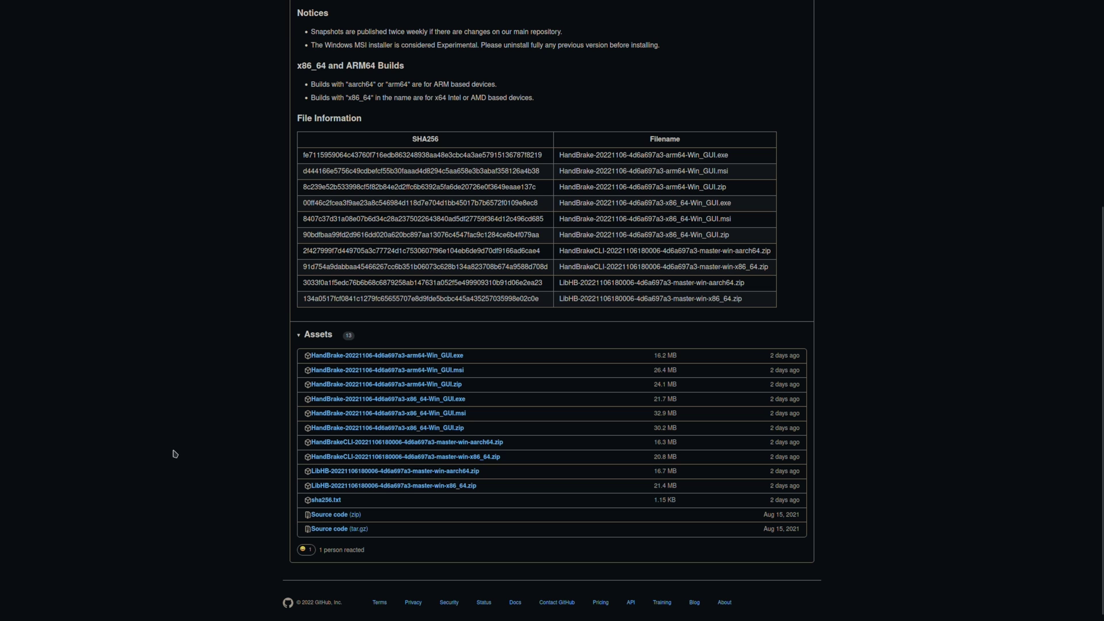
pyautogui.scroll(5, 174, 453)
pyautogui.moveTo(181, 3)
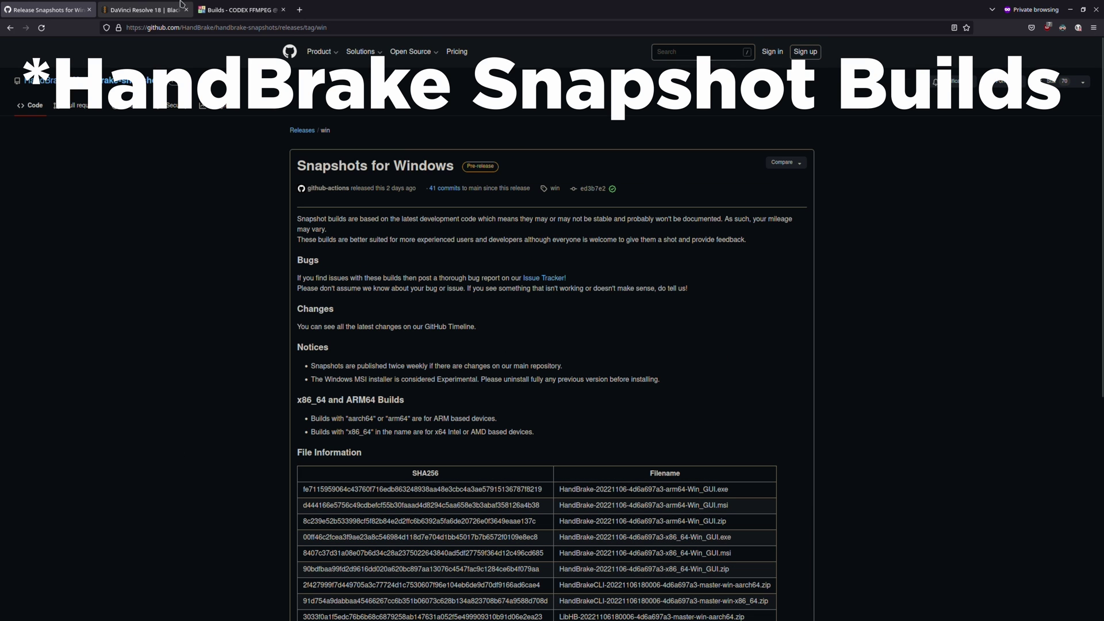
pyautogui.click(148, 10)
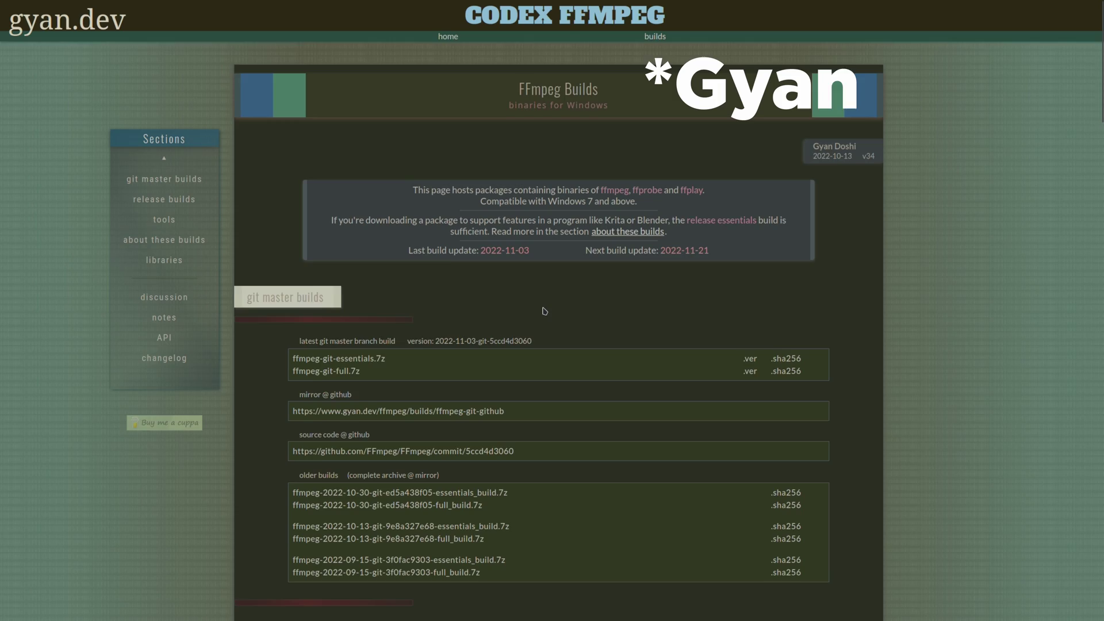
# Scroll the gyan.dev FFmpeg builds page down to release builds like ffmpeg-release-essentials.
pyautogui.scroll(-6, 573, 347)
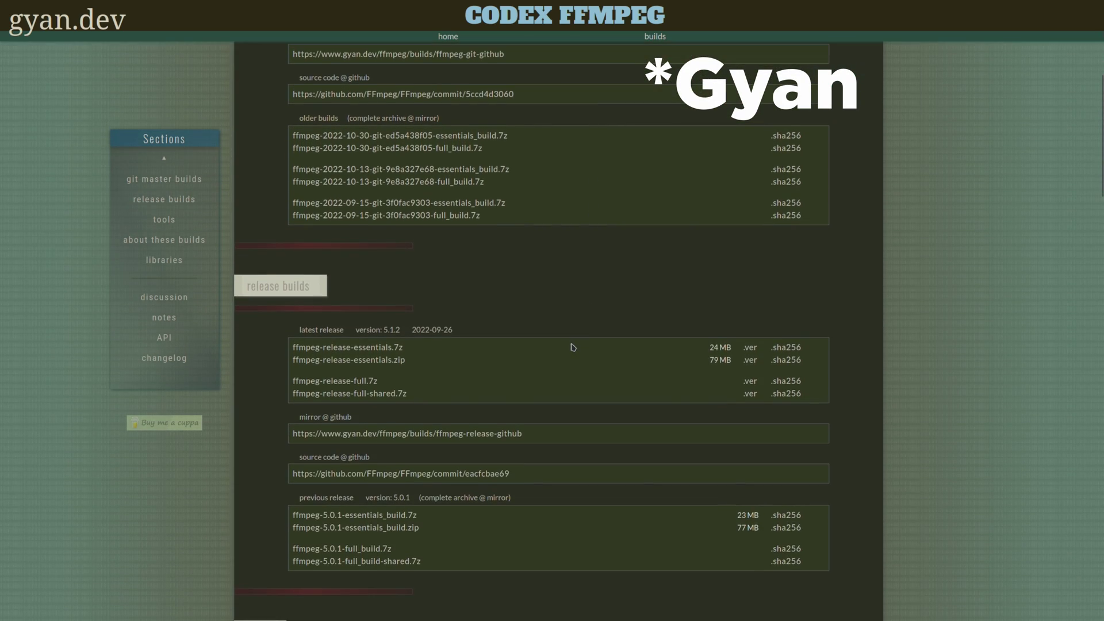
pyautogui.scroll(-8, 580, 322)
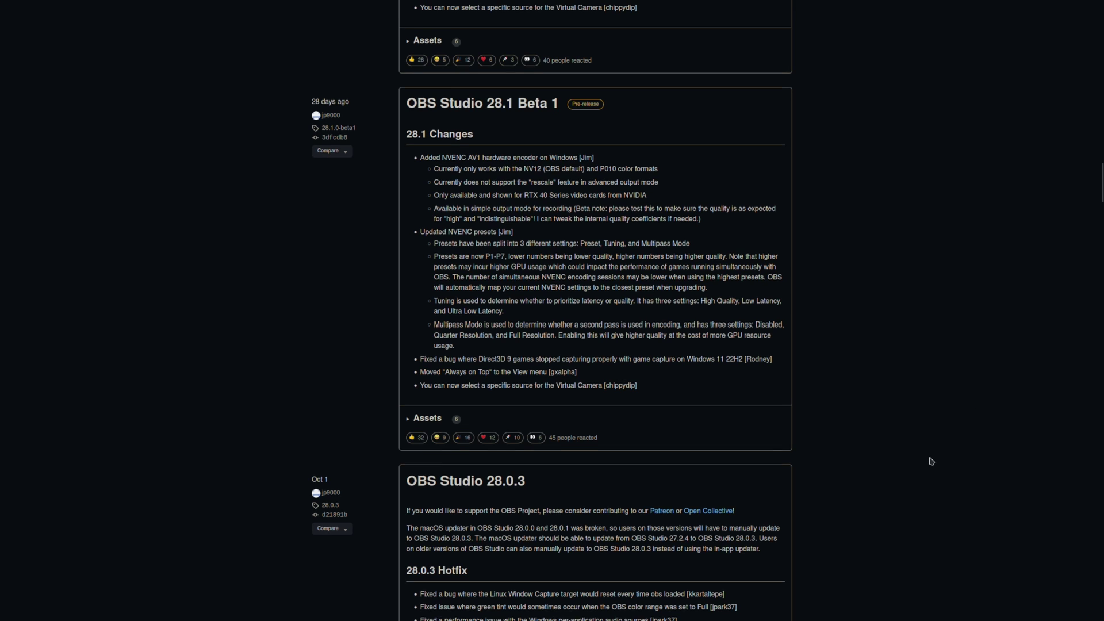
# Highlight the Updated NVENC presets line in the 28.1 Beta 1 notes, then scroll up to Release Candidate 1.
pyautogui.scroll(1, 975, 465)
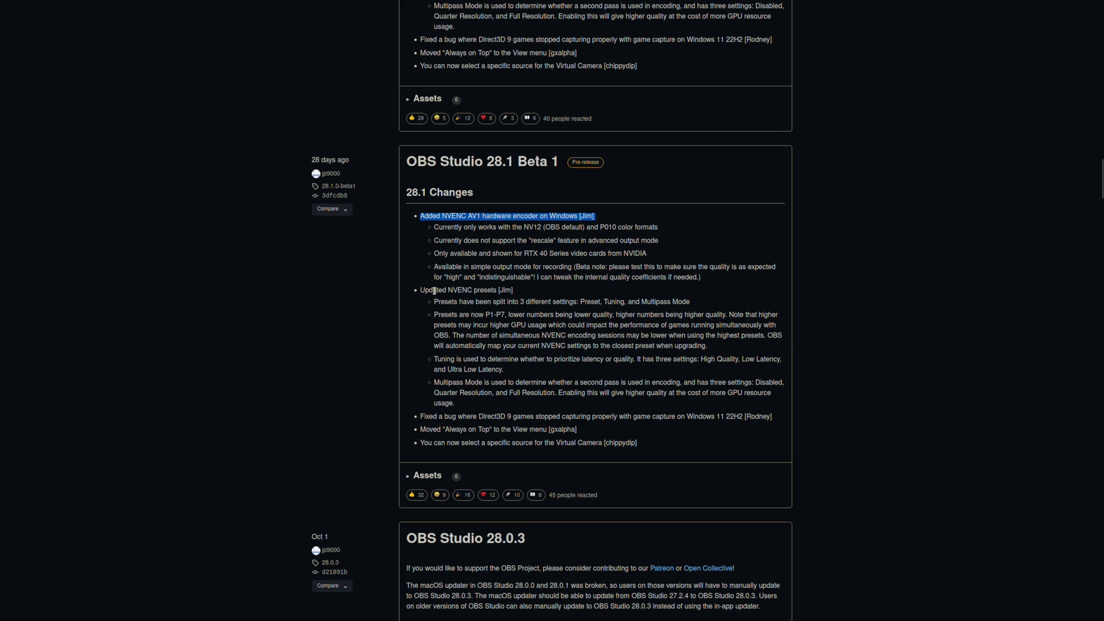
pyautogui.moveTo(420, 289); pyautogui.dragTo(529, 291)
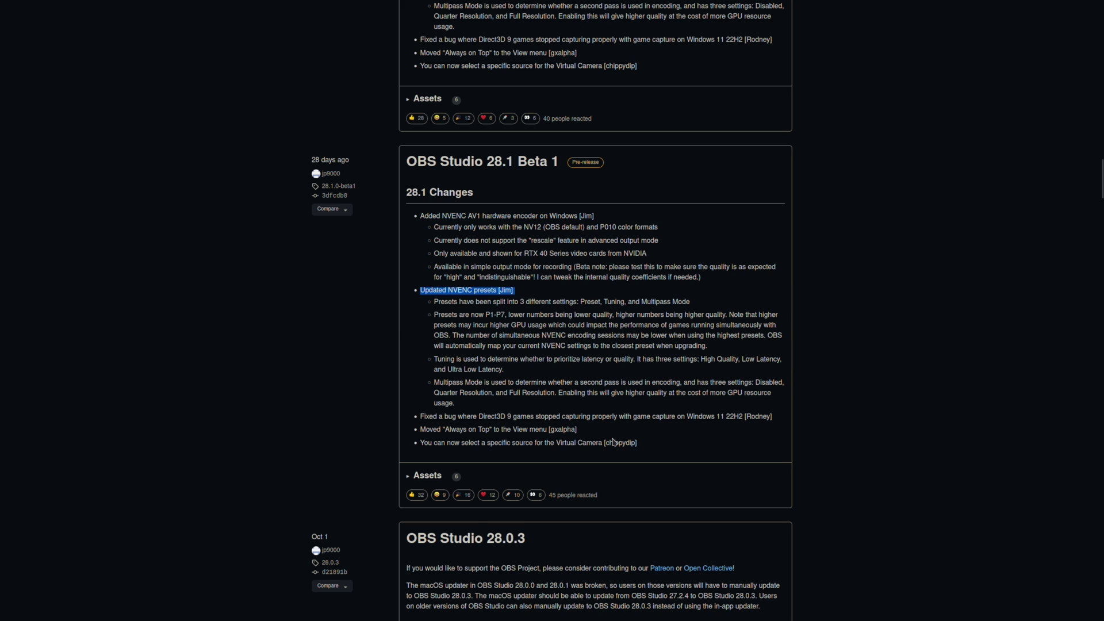
pyautogui.scroll(8, 859, 416)
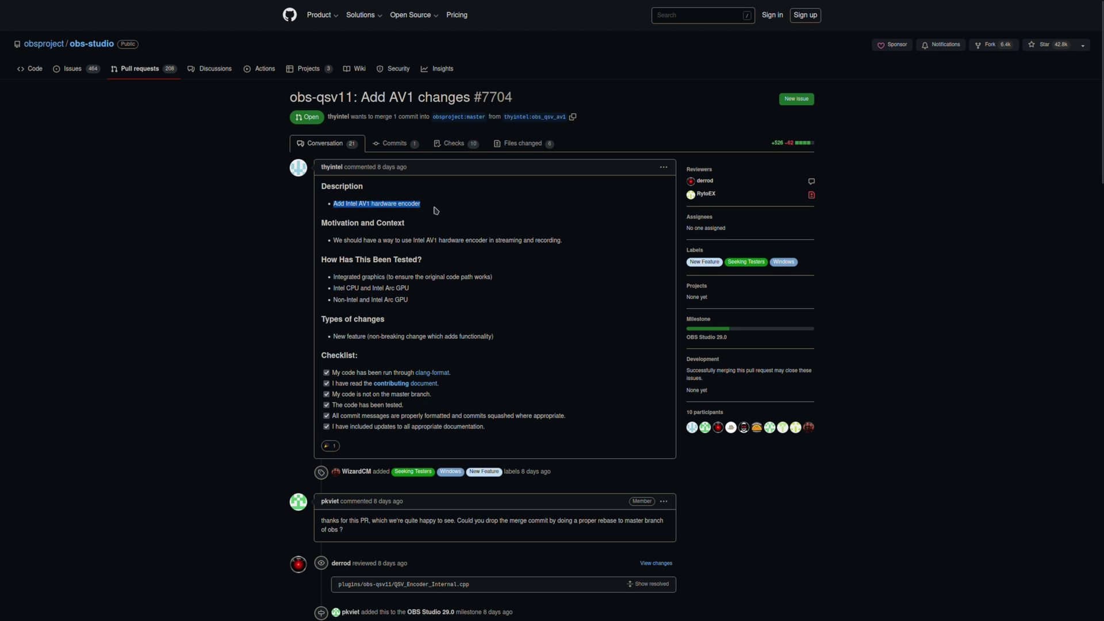
# Highlight the Intel AV1 encoding sentence in PR #7704 and scroll through its comments.
pyautogui.click(525, 243)
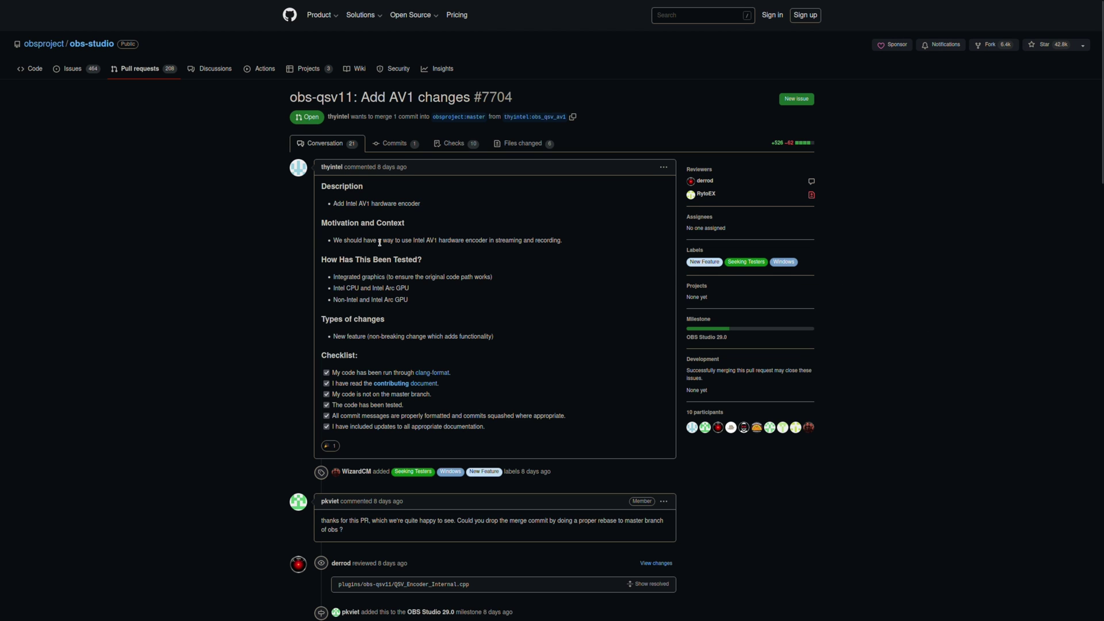
pyautogui.moveTo(334, 239); pyautogui.dragTo(463, 241)
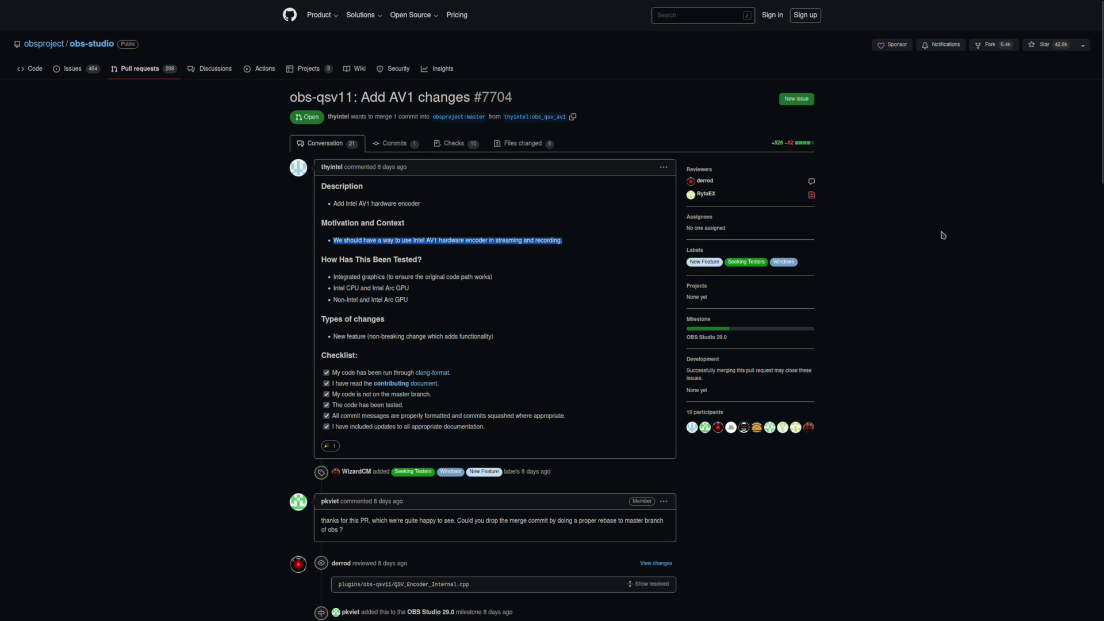
pyautogui.scroll(-6, 943, 326)
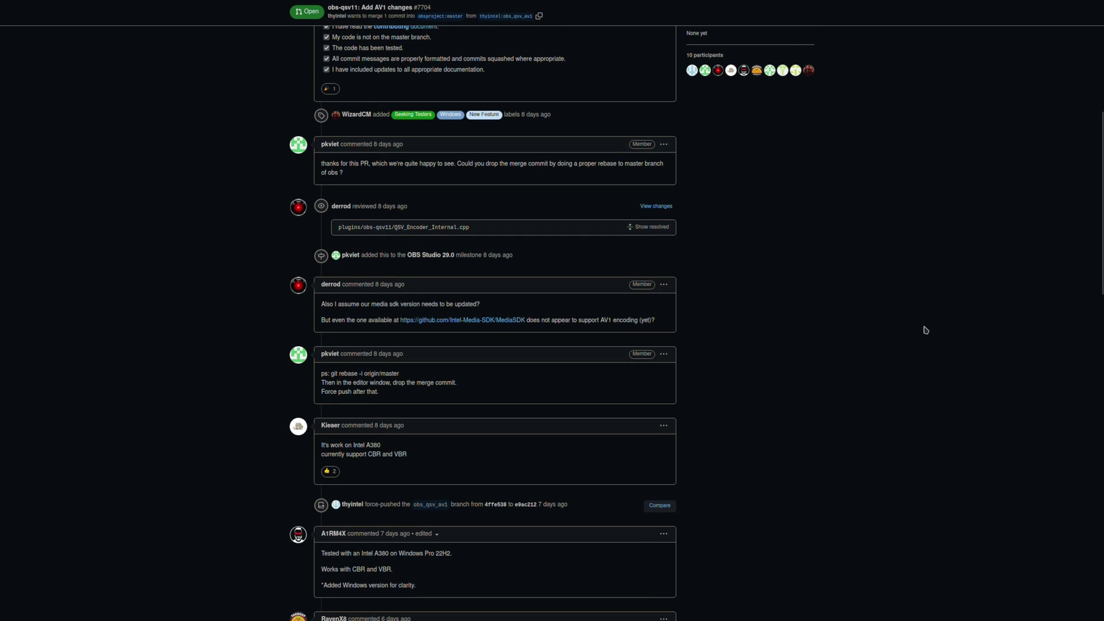
pyautogui.scroll(-4, 926, 330)
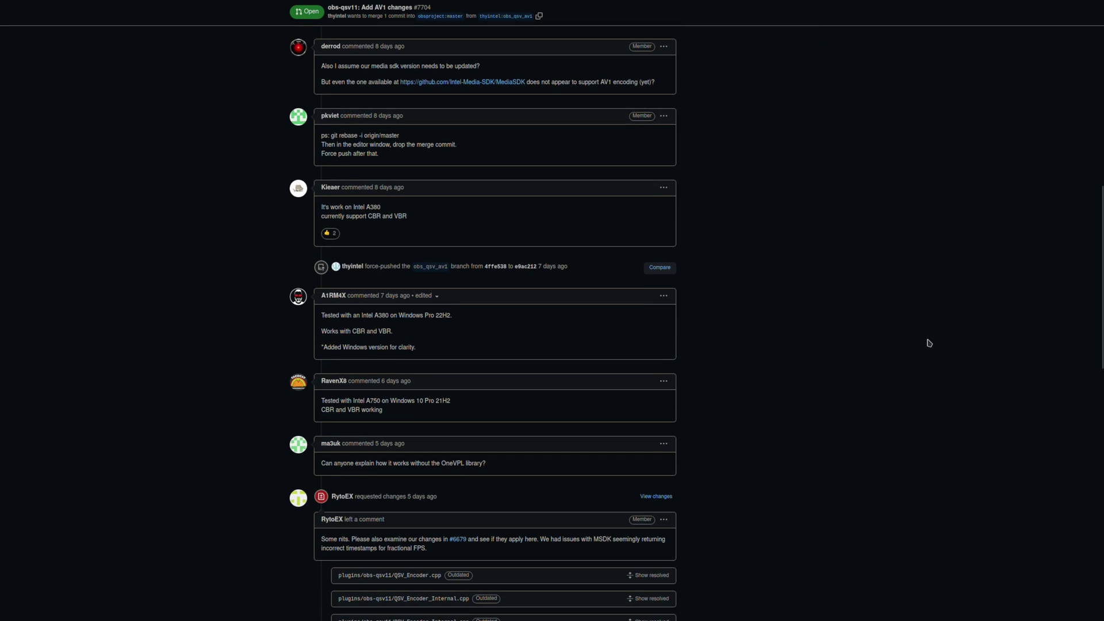
# Open build run #11220 for the AV1 changes and scroll to its Artifacts list.
pyautogui.scroll(-2, 929, 343)
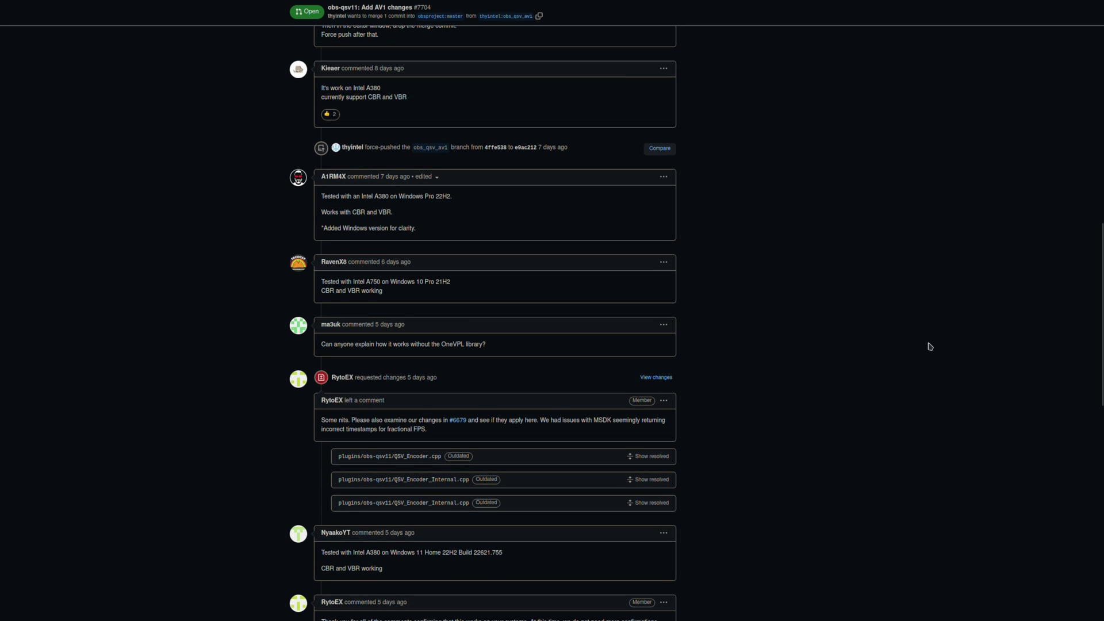
pyautogui.scroll(-1, 927, 345)
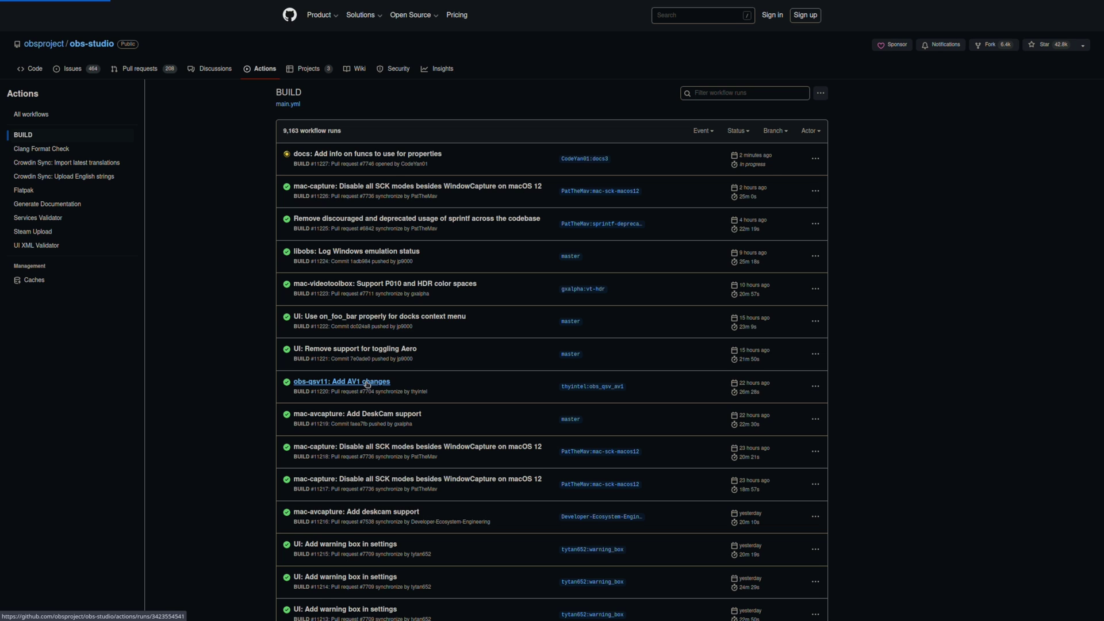
pyautogui.click(367, 382)
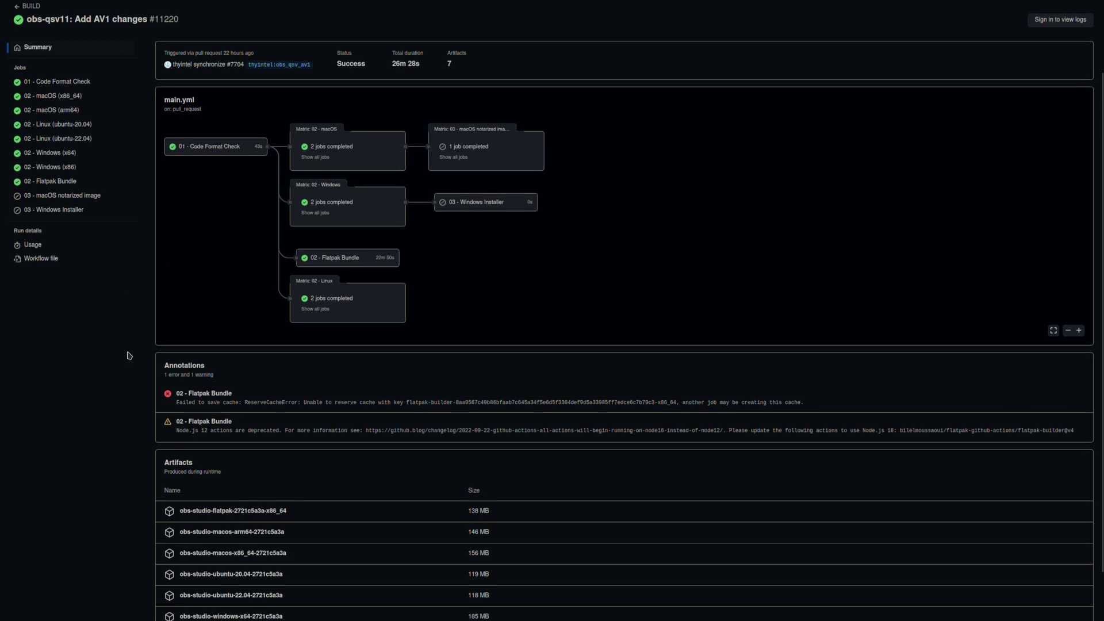
pyautogui.scroll(-3, 128, 356)
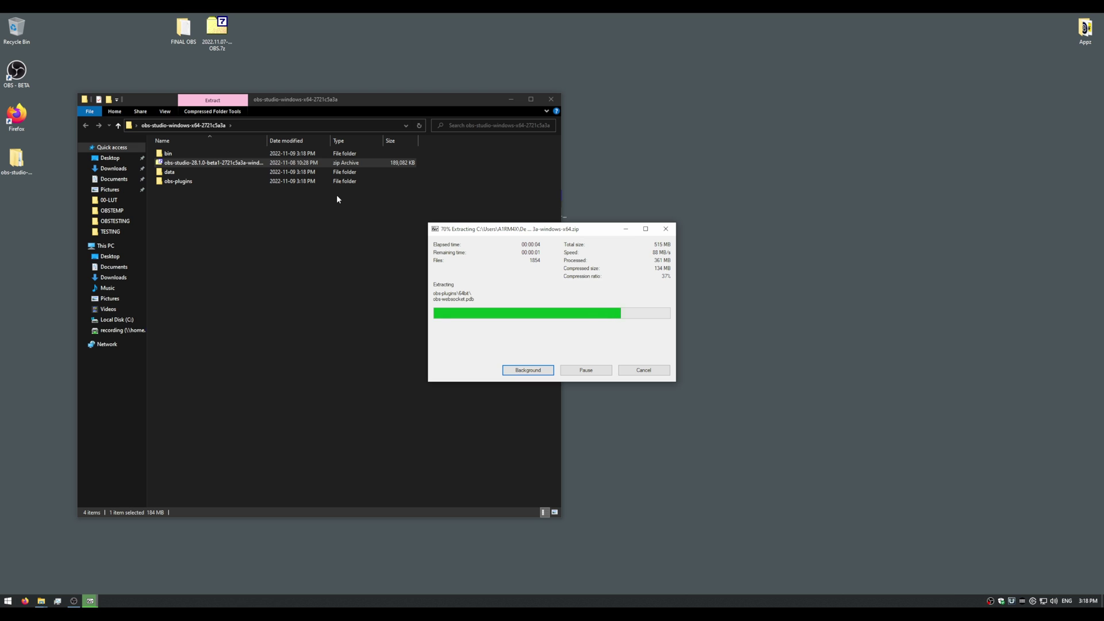
# Delete the downloaded zip and create a new text document ('po') to enable portable mode.
pyautogui.press('Delete')
pyautogui.rightClick(258, 225)
pyautogui.moveTo(299, 328)
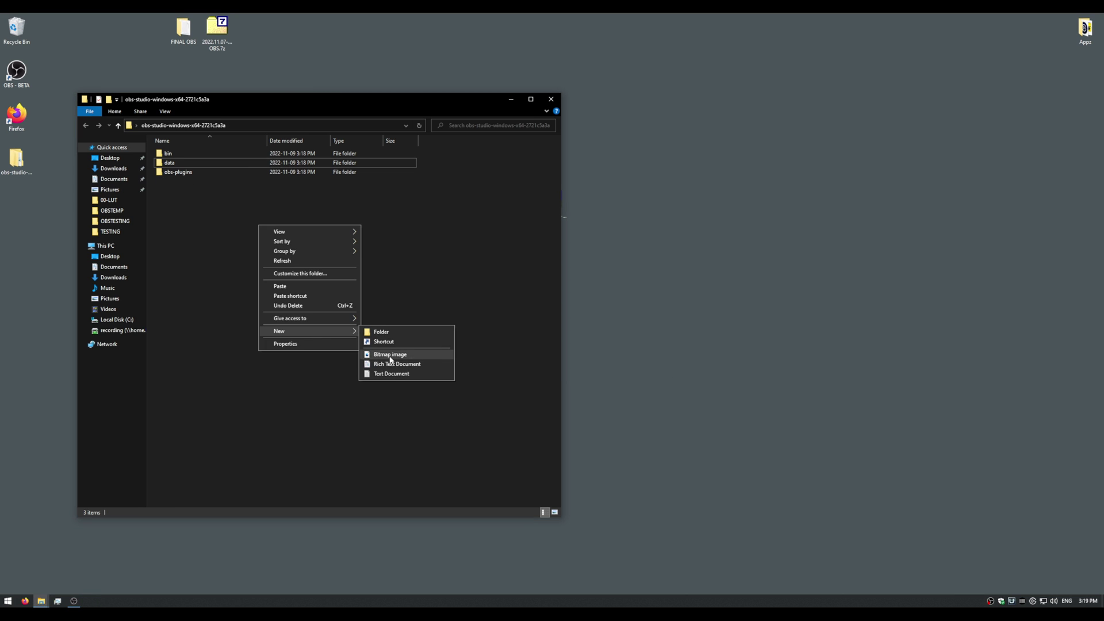
pyautogui.click(393, 358)
pyautogui.write('po')
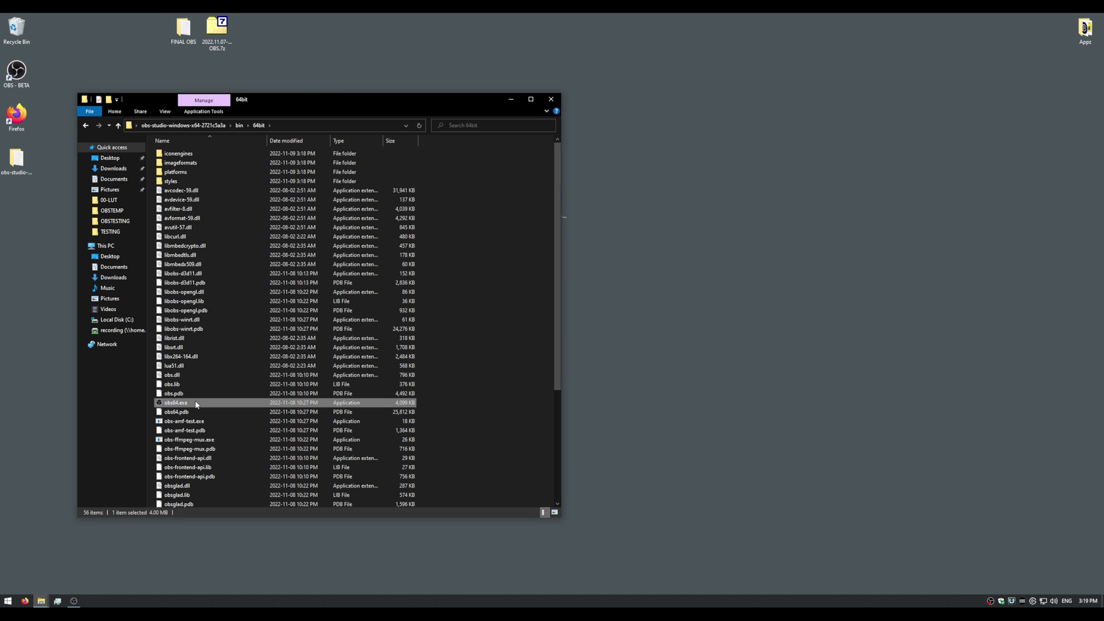
# Launch the extracted OBS build from bin\64bit\obs64.exe and dismiss the auto-configuration wizard.
pyautogui.doubleClick(176, 402)
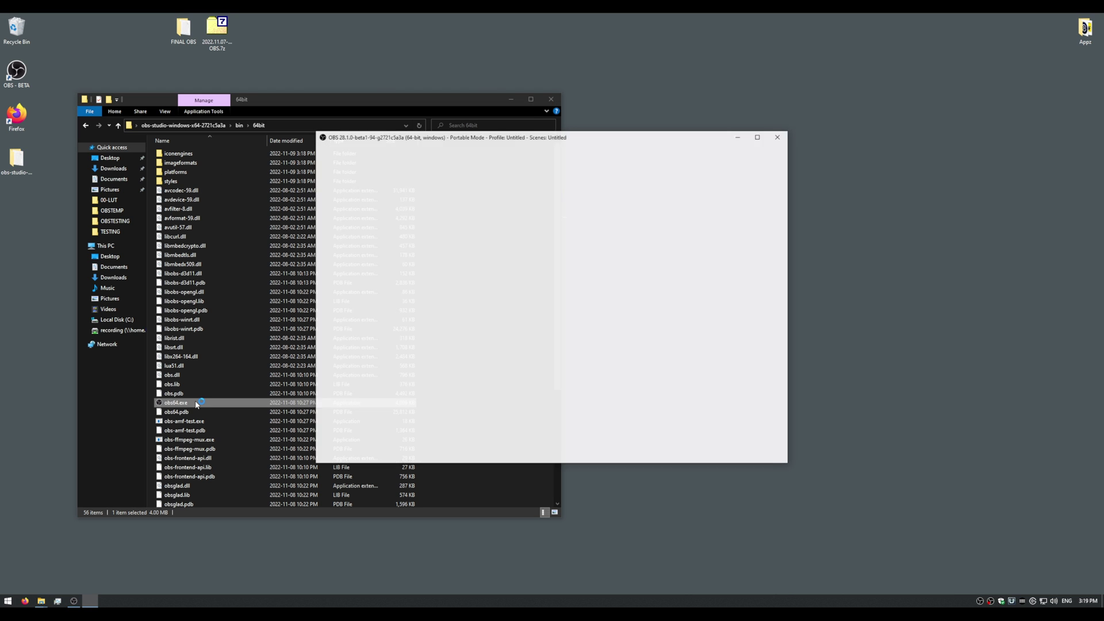
pyautogui.click(635, 373)
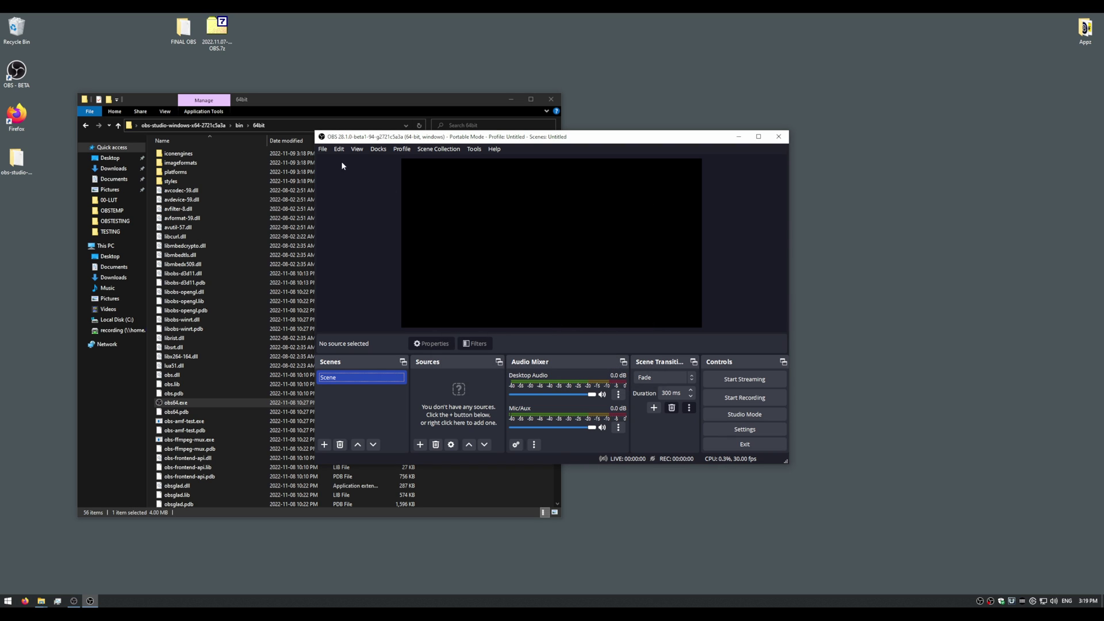
pyautogui.click(323, 149)
# In Settings > Output, switch Output Mode to Advanced.
pyautogui.click(331, 196)
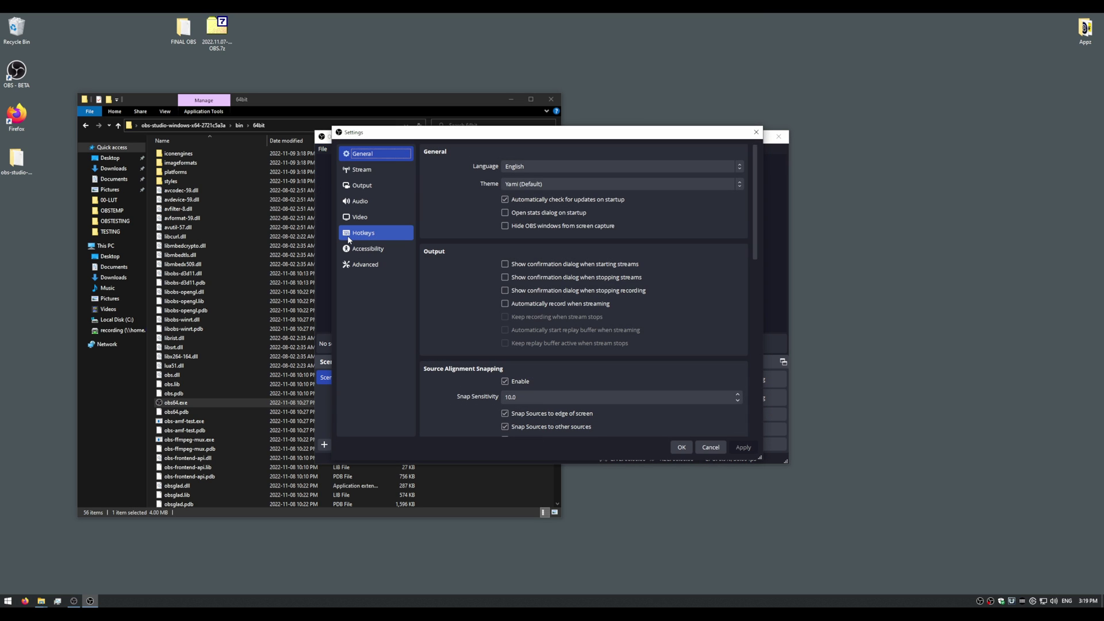
pyautogui.click(397, 185)
pyautogui.click(521, 151)
pyautogui.click(520, 164)
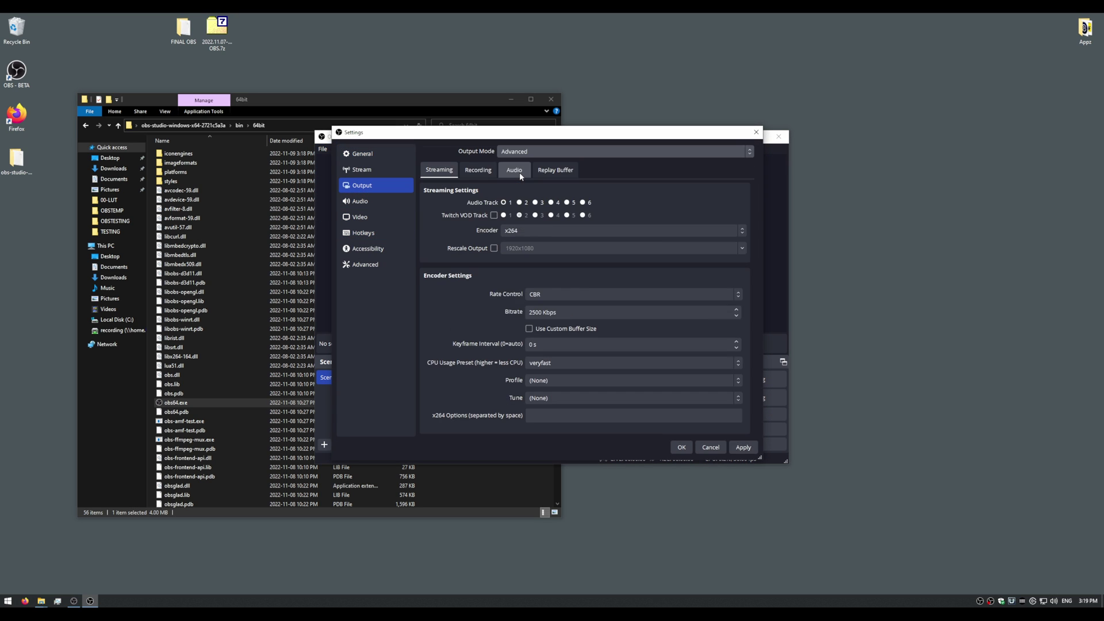
# On the Recording tab, keep type Standard and choose QuickSync AV1 as the encoder.
pyautogui.click(478, 169)
pyautogui.click(545, 192)
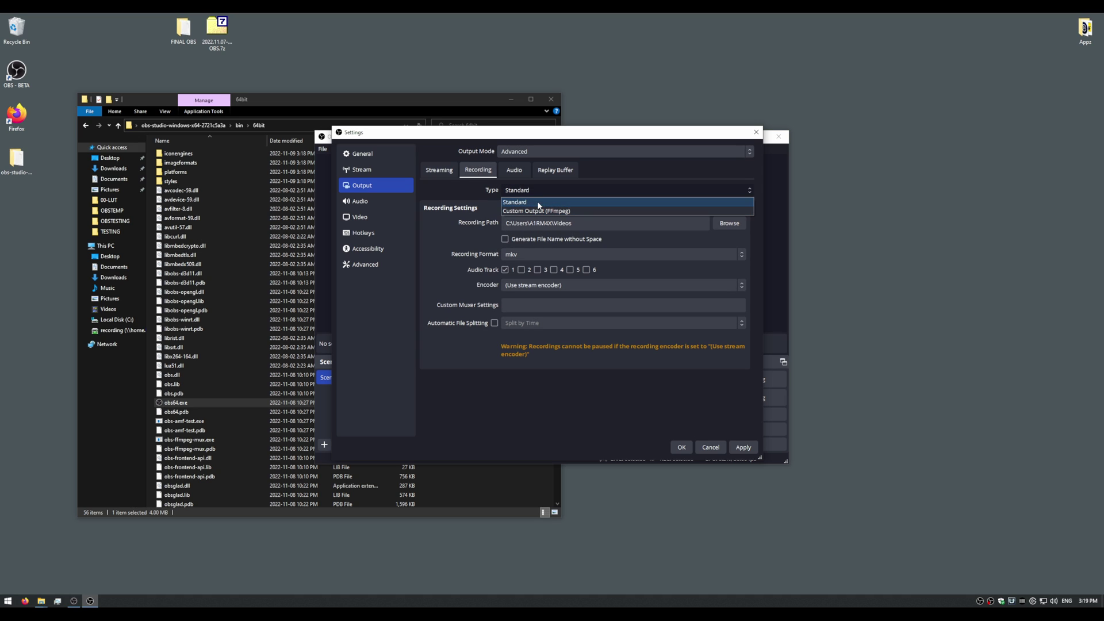
pyautogui.click(546, 201)
pyautogui.click(557, 287)
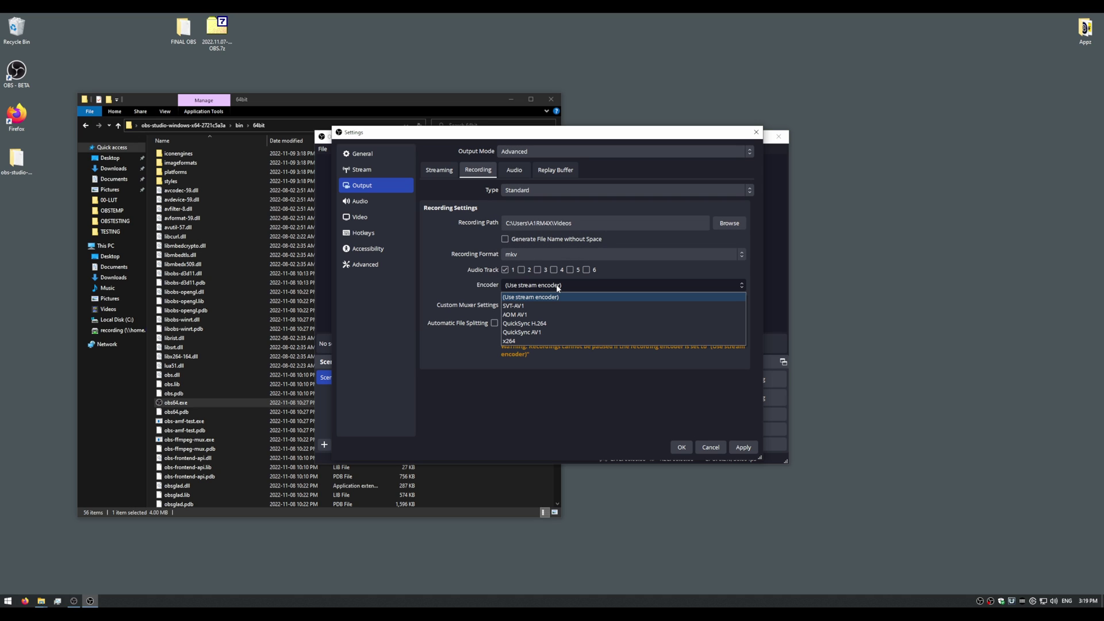
pyautogui.click(526, 331)
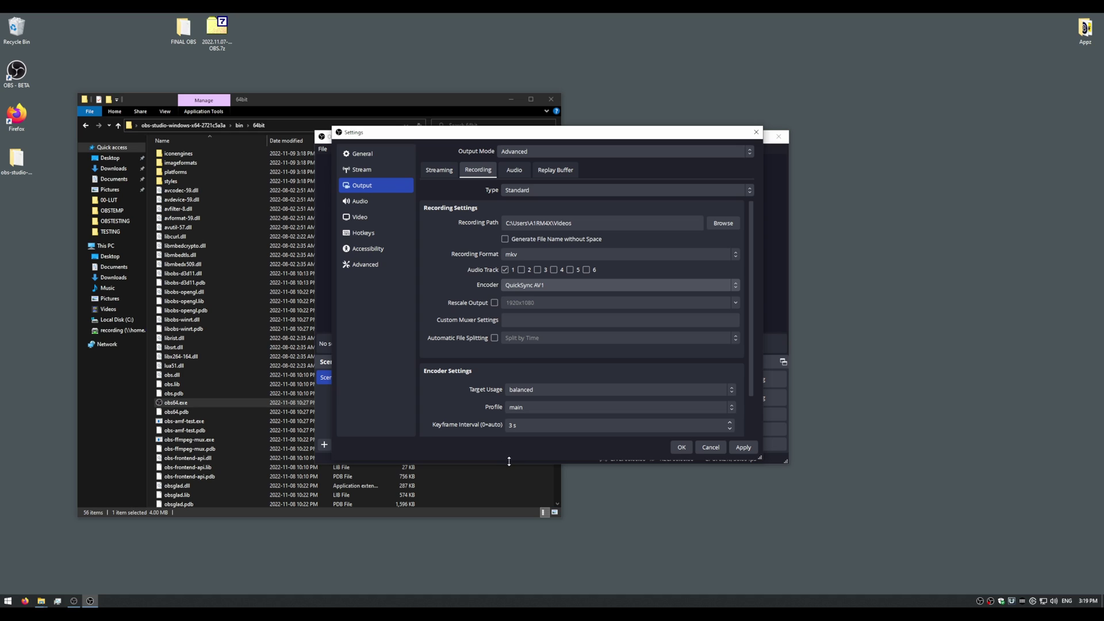
# Enlarge the Settings window, switch rate control to VBR and back to CBR at 2500 Kbps, then apply.
pyautogui.moveTo(509, 460); pyautogui.dragTo(512, 545)
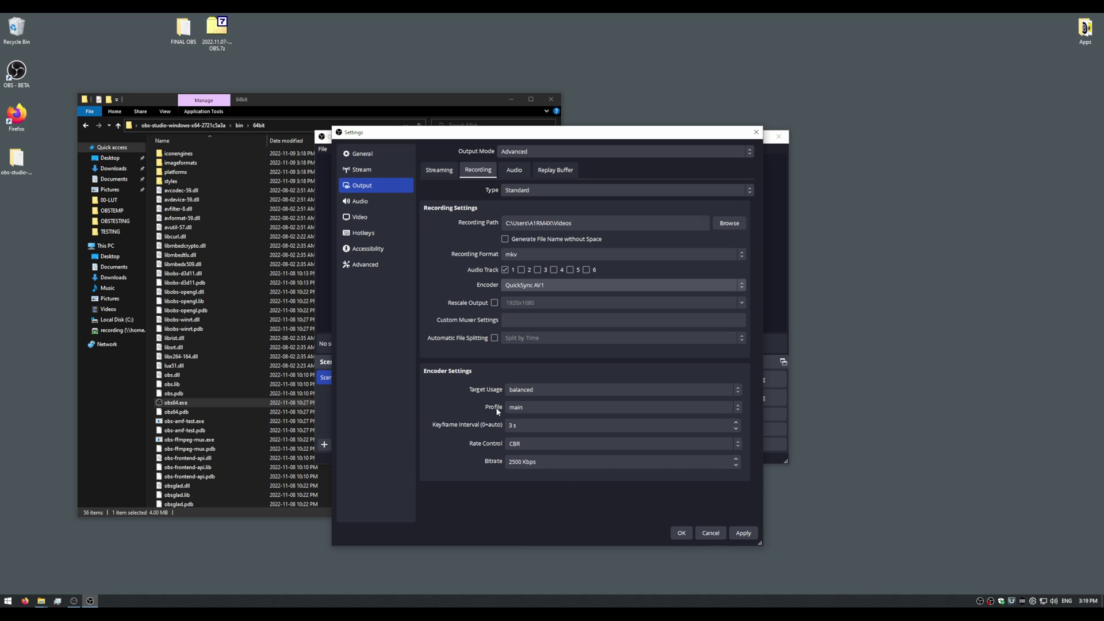
pyautogui.click(583, 445)
pyautogui.click(516, 462)
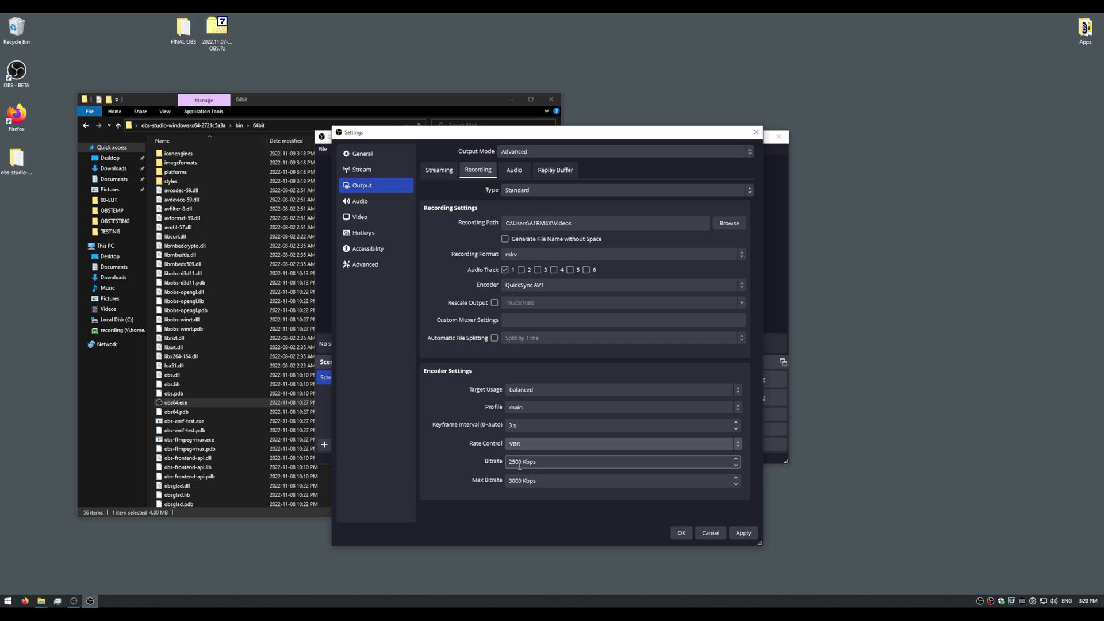
pyautogui.click(571, 446)
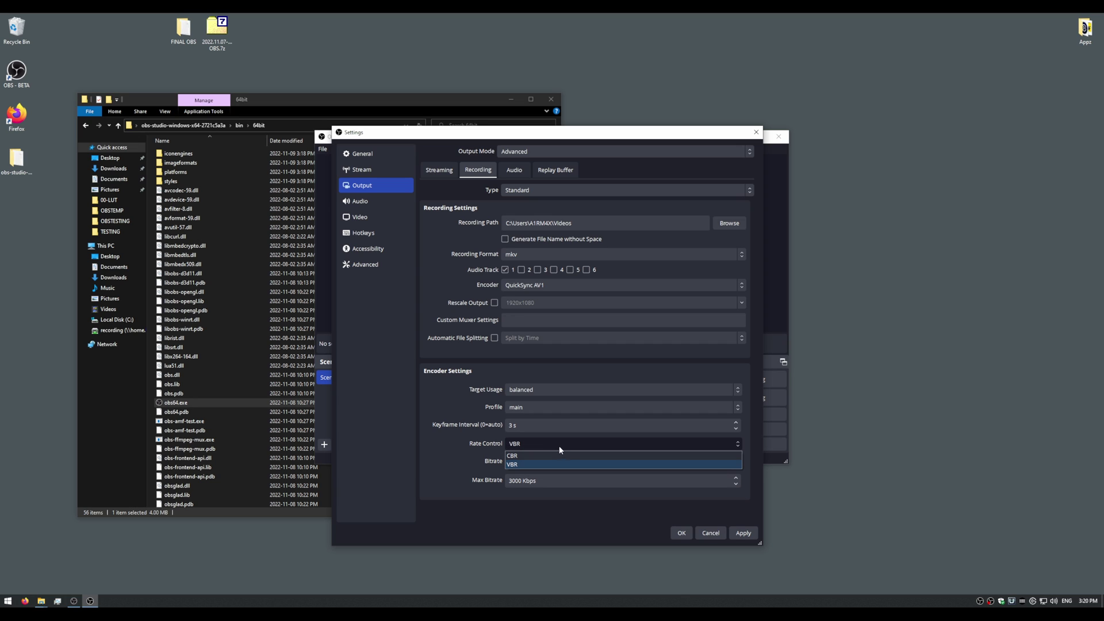
pyautogui.click(550, 454)
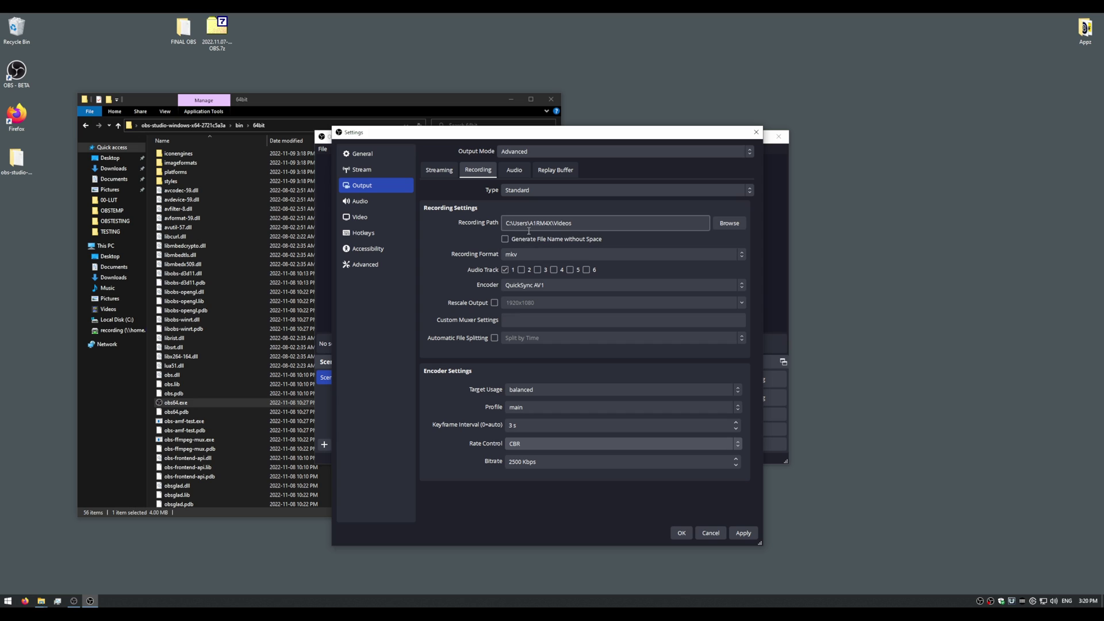
pyautogui.click(743, 532)
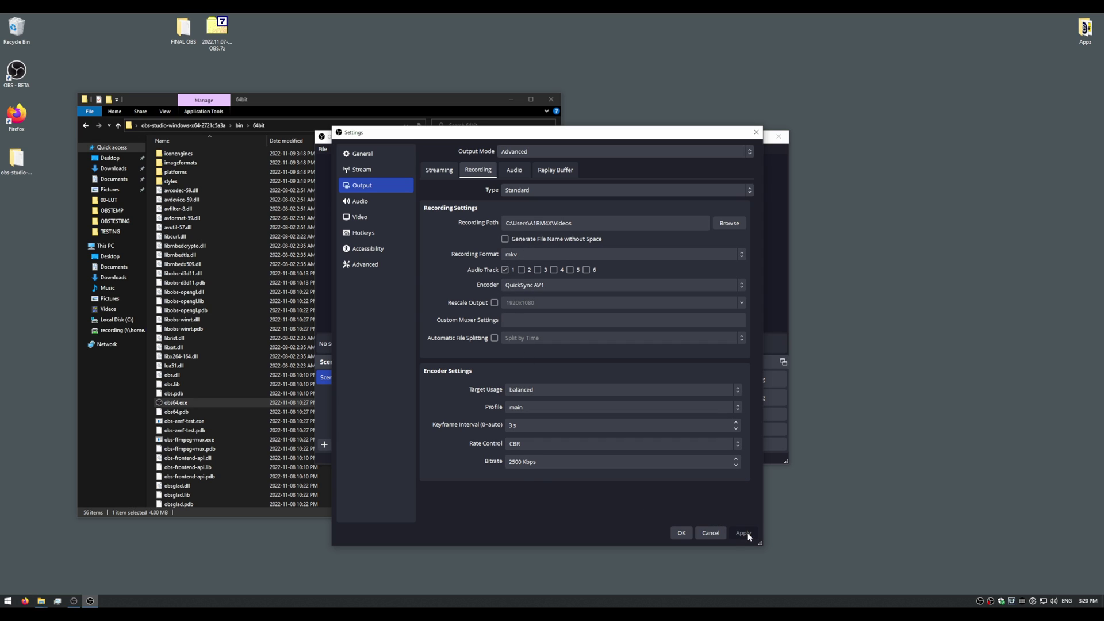